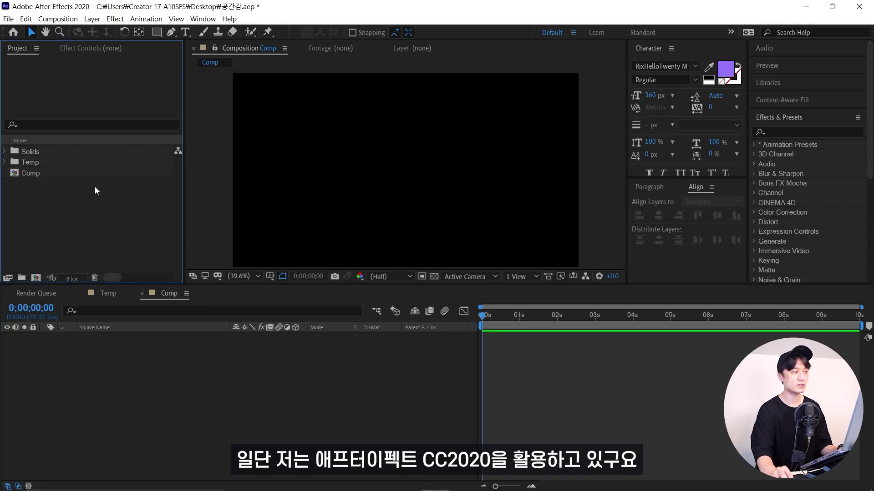
# Create a 1920×1080, 29.97 fps composition named Intro.
pyautogui.rightClick(95, 221)
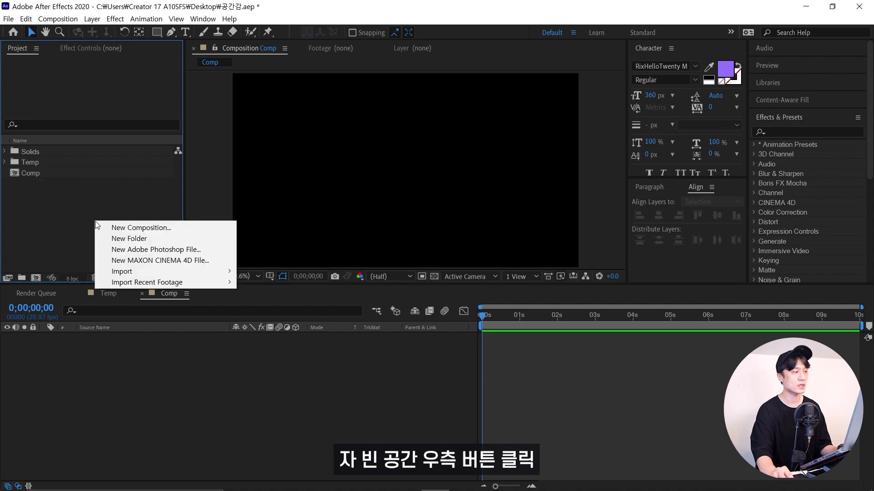
pyautogui.click(136, 228)
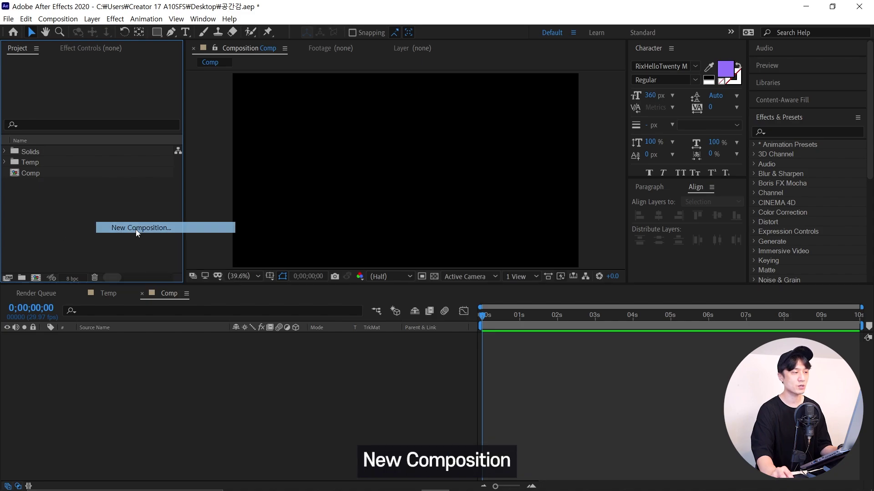
pyautogui.write('Intro')
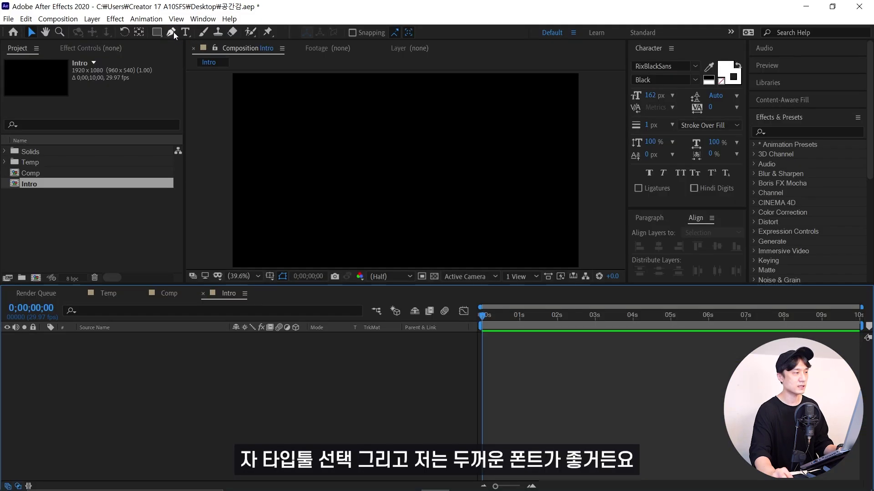
pyautogui.click(185, 32)
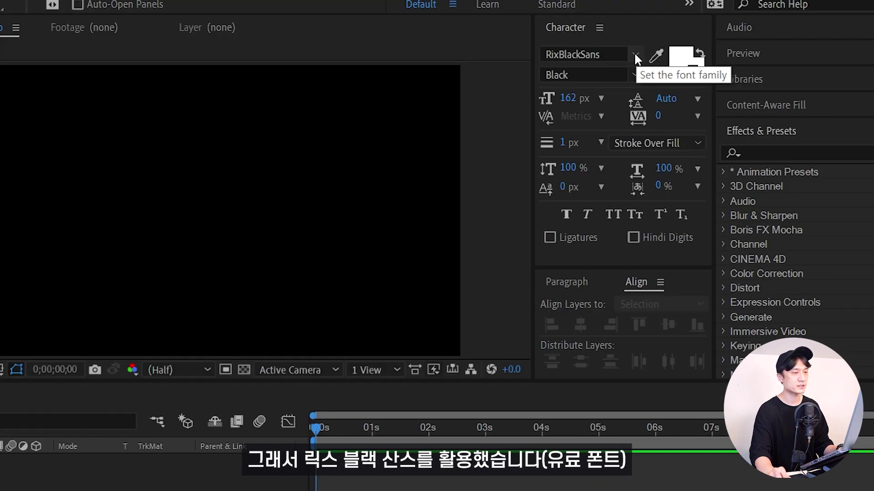
# Set the text style to RixBlackSans Black with no stroke and a hot pink fill.
pyautogui.click(634, 52)
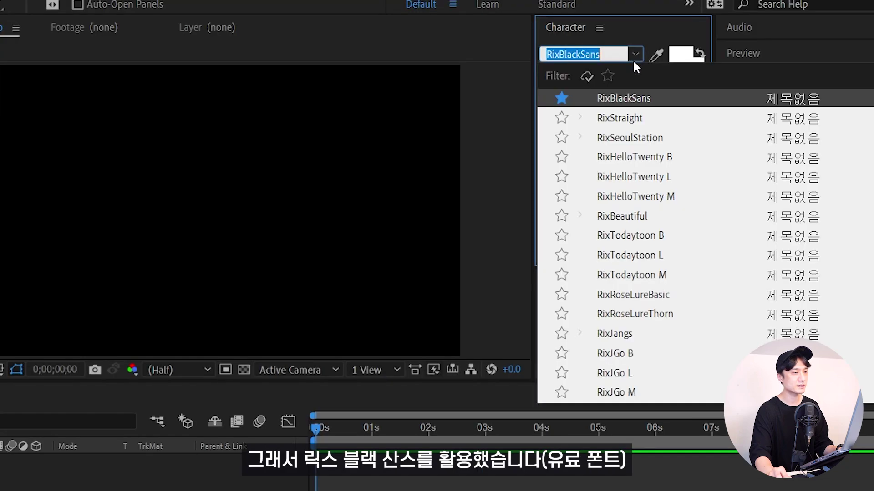
pyautogui.click(632, 100)
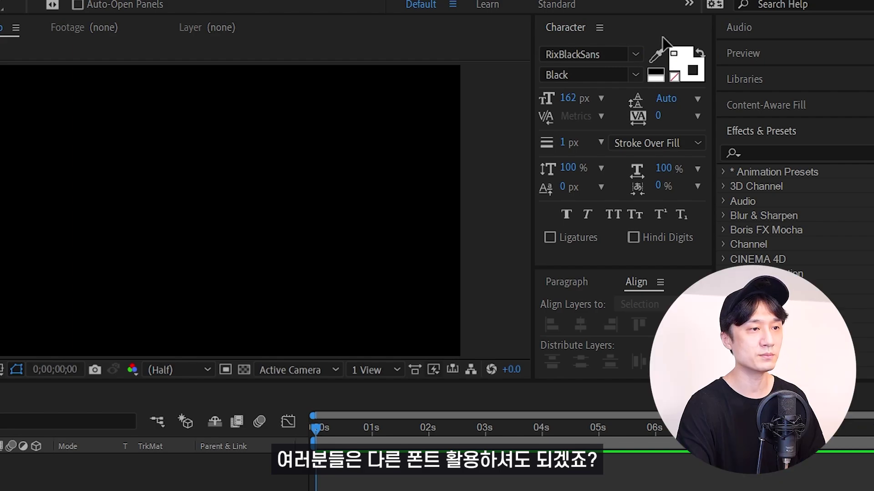
pyautogui.click(676, 78)
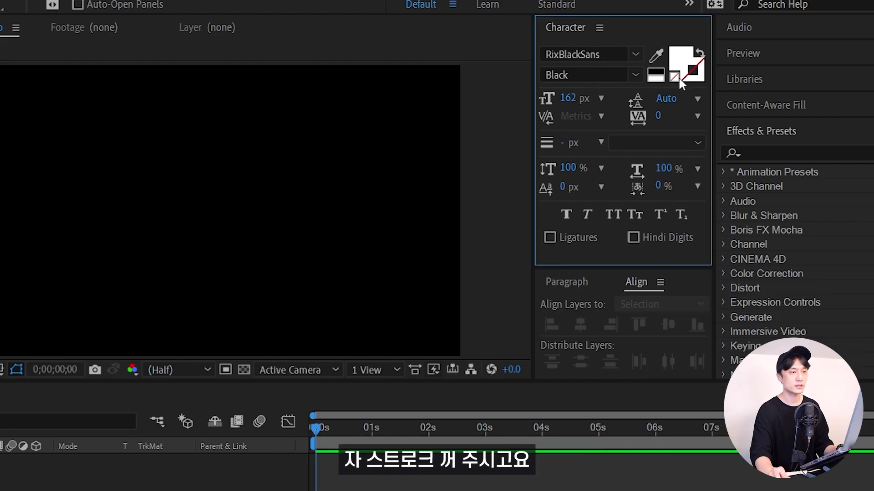
pyautogui.click(683, 58)
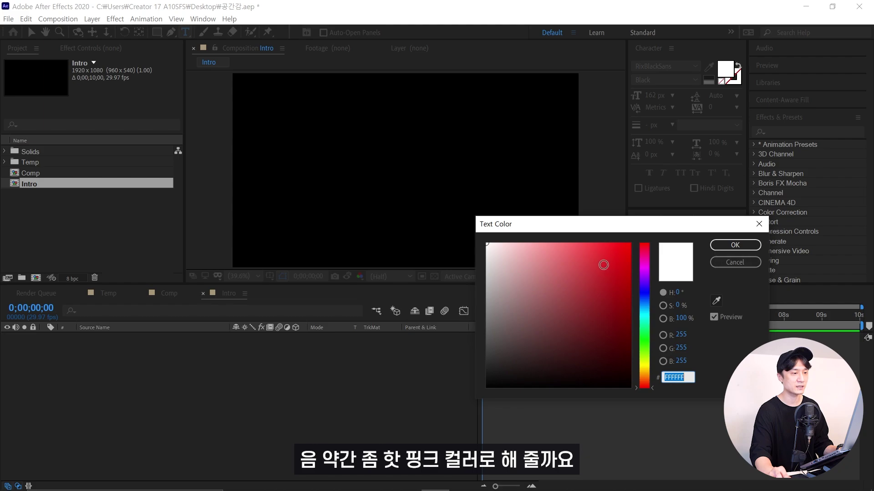
pyautogui.click(617, 251)
pyautogui.click(635, 258)
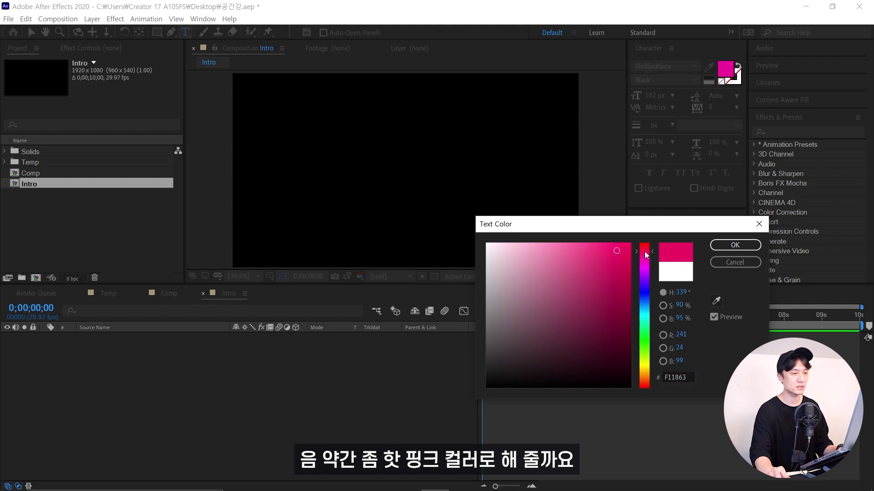
pyautogui.click(734, 245)
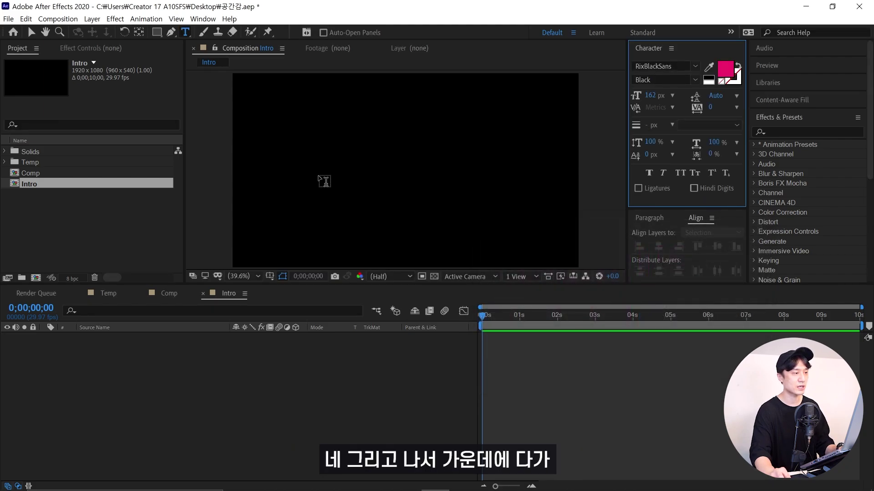
# Type STICKER on the canvas and centre it horizontally and vertically.
pyautogui.click(318, 177)
pyautogui.write('STICKER')
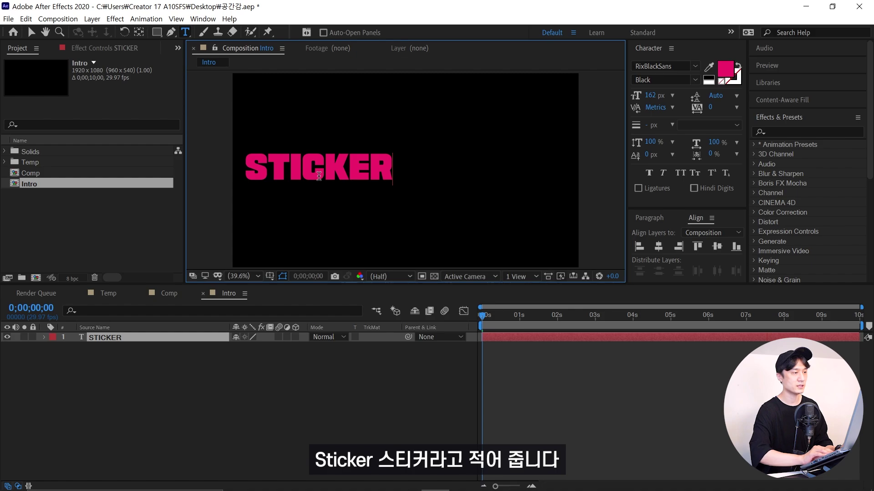
pyautogui.press('Escape')
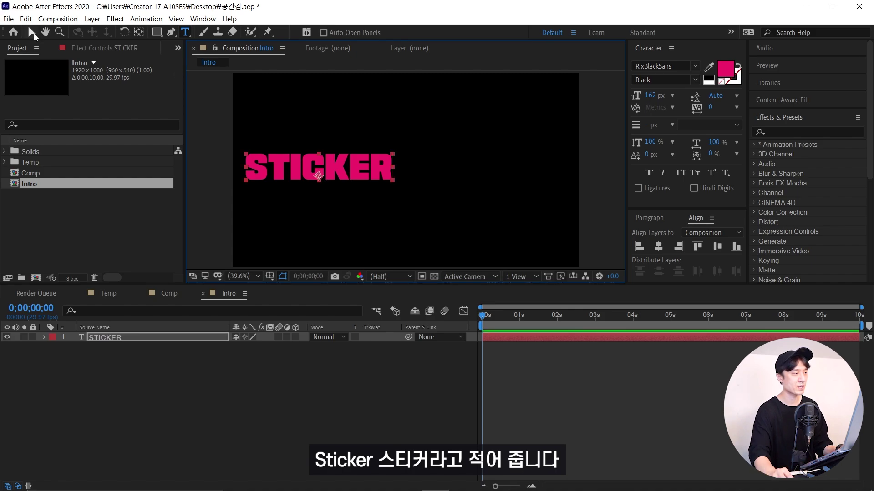
pyautogui.click(32, 33)
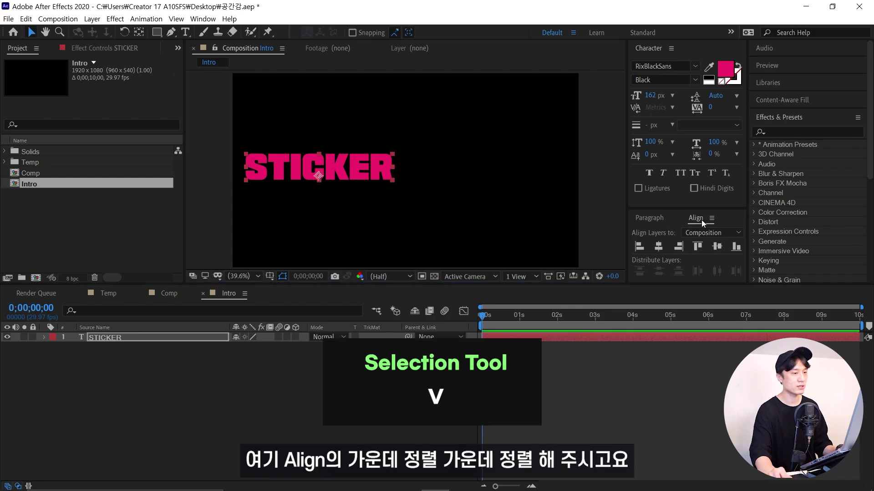
pyautogui.click(657, 246)
pyautogui.click(717, 246)
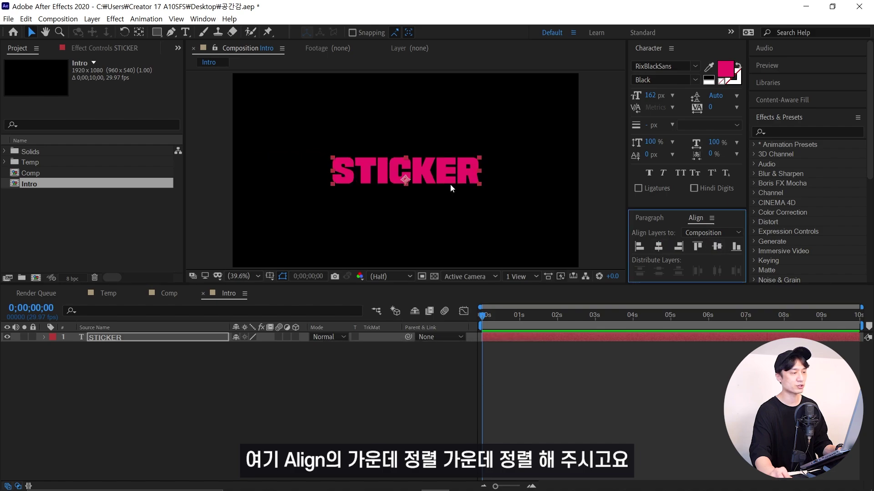
# Convert STICKER into a STICKER Outlines shape layer and duplicate it as STICKER Outlines 2.
pyautogui.rightClick(155, 338)
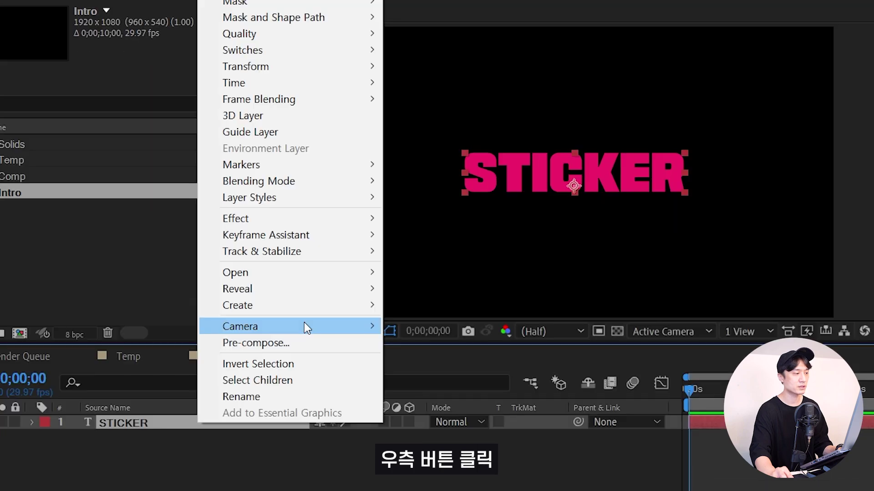
pyautogui.moveTo(305, 309)
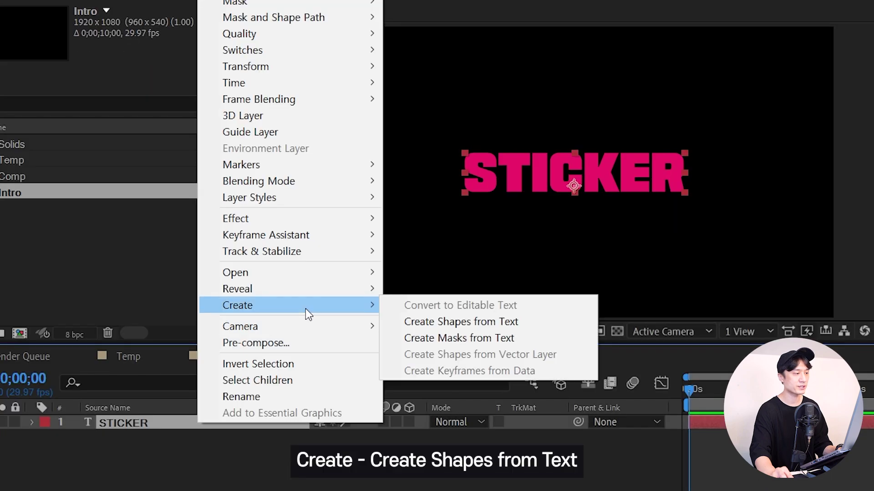
pyautogui.click(464, 332)
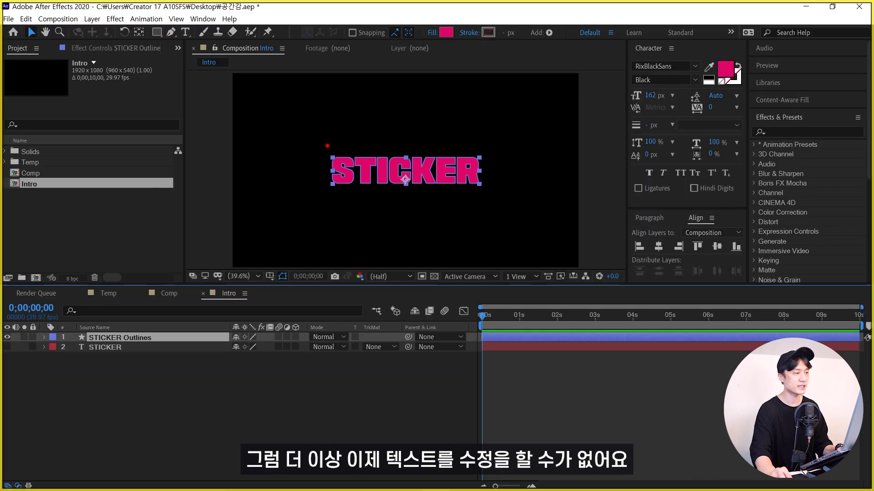
pyautogui.moveTo(300, 132); pyautogui.dragTo(516, 219)
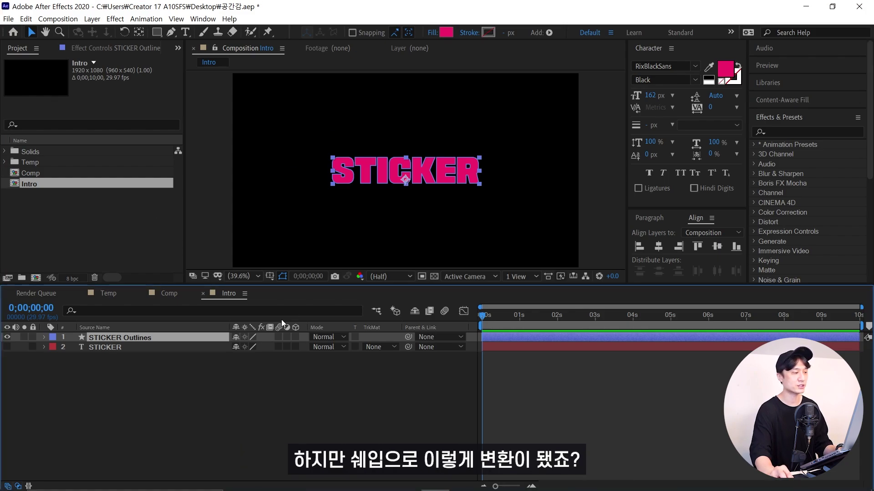
pyautogui.hotkey('ctrl', 'd')
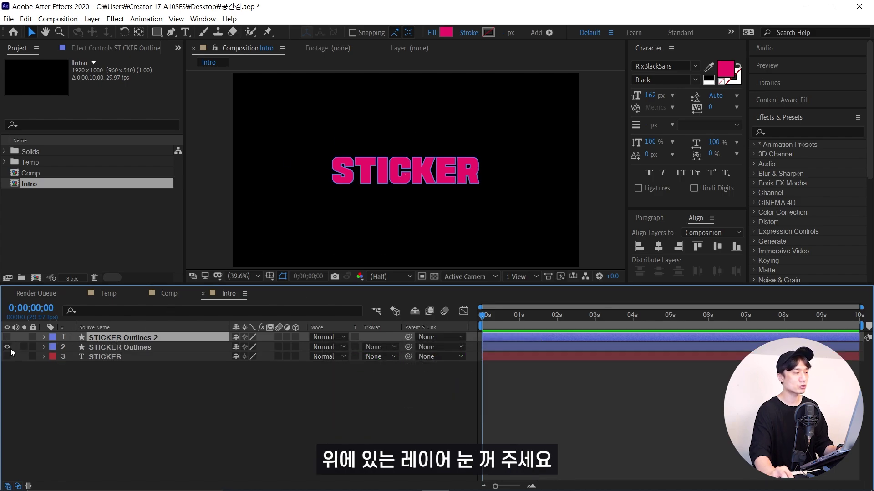
# Hide STICKER Outlines 2 and add a white 100 px stroke to STICKER Outlines.
pyautogui.click(102, 348)
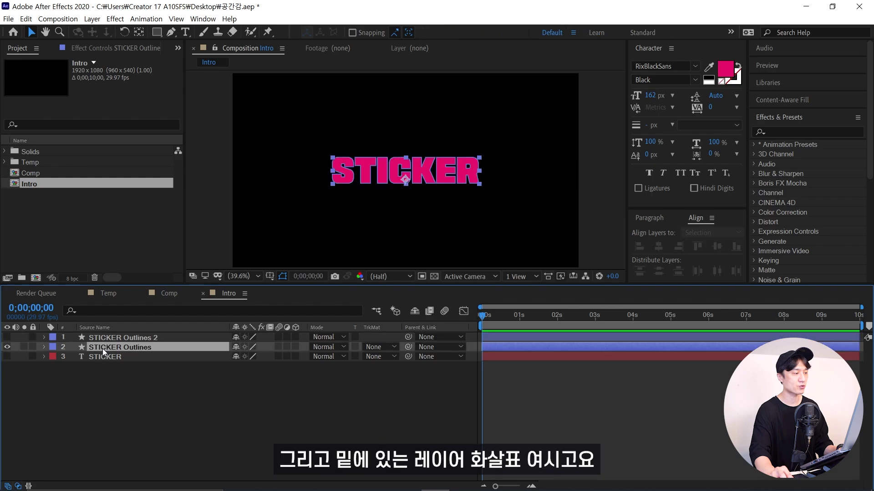
pyautogui.click(45, 347)
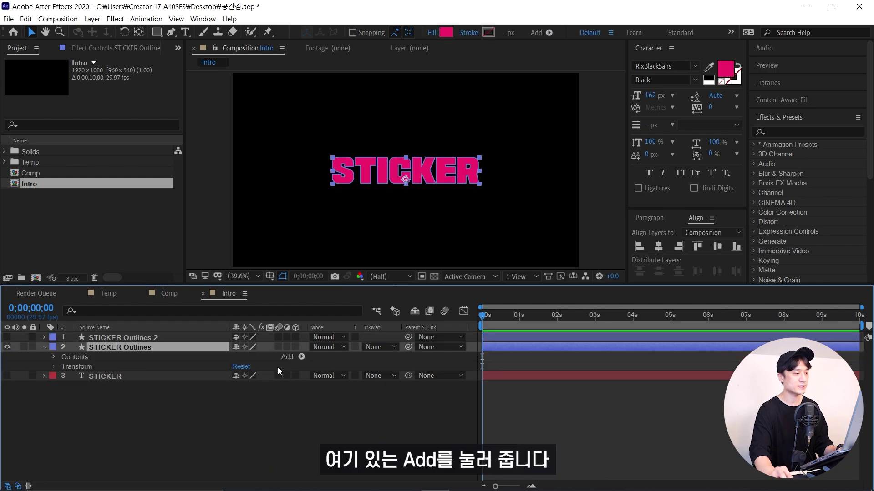
pyautogui.click(301, 357)
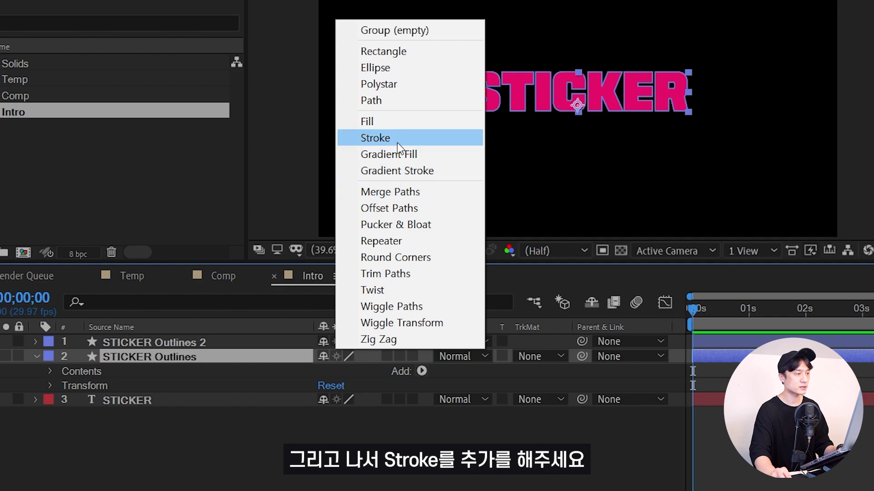
pyautogui.click(285, 201)
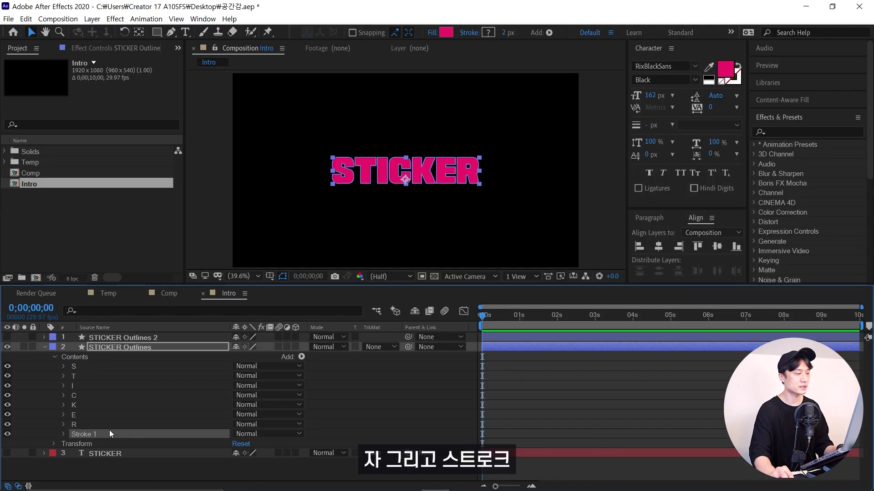
pyautogui.click(63, 434)
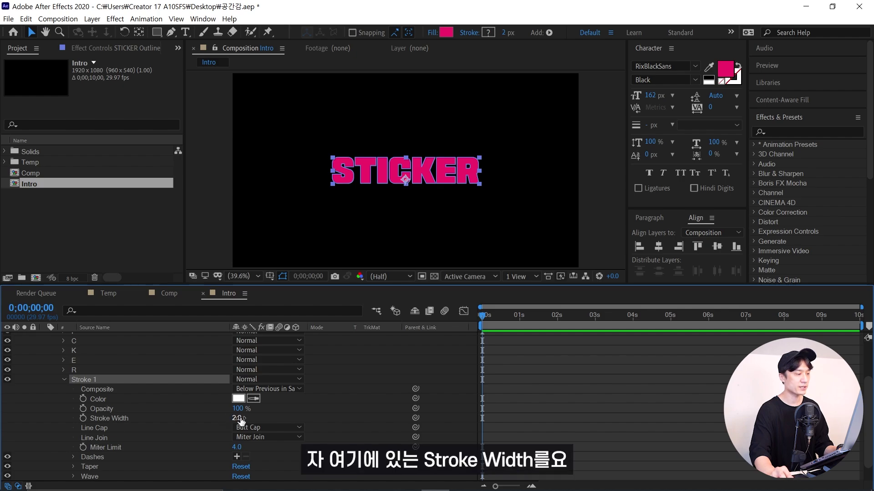
pyautogui.write('100')
pyautogui.press('Return')
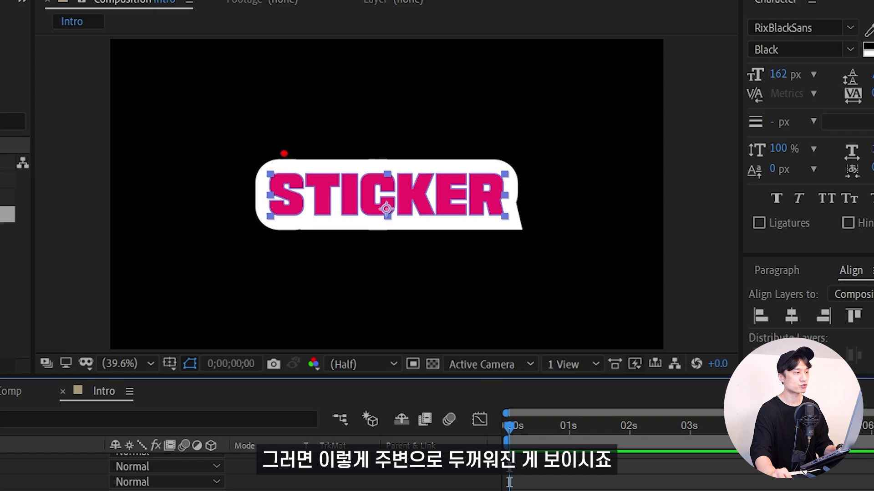
pyautogui.moveTo(279, 144)
pyautogui.mouseDown()
pyautogui.moveTo(243, 200)
pyautogui.moveTo(519, 262)
pyautogui.mouseUp()
pyautogui.moveTo(342, 133)
pyautogui.mouseDown()
pyautogui.moveTo(529, 137)
pyautogui.moveTo(568, 234)
pyautogui.mouseUp()
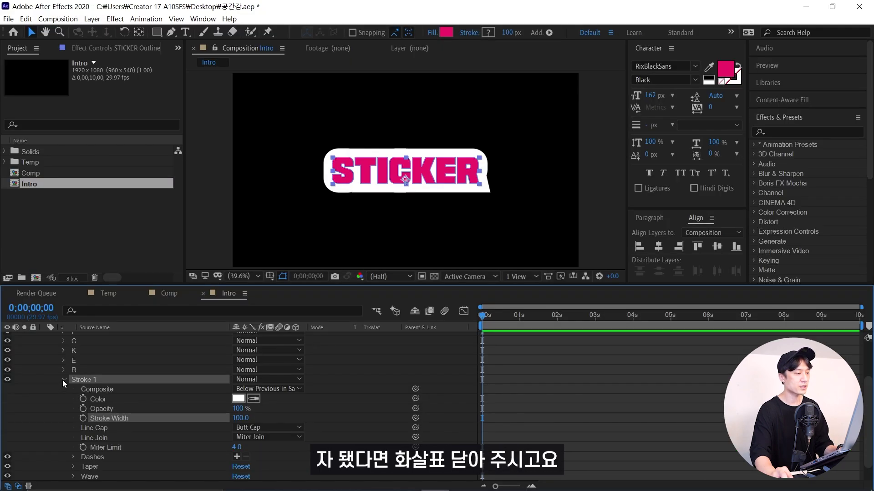
pyautogui.click(62, 381)
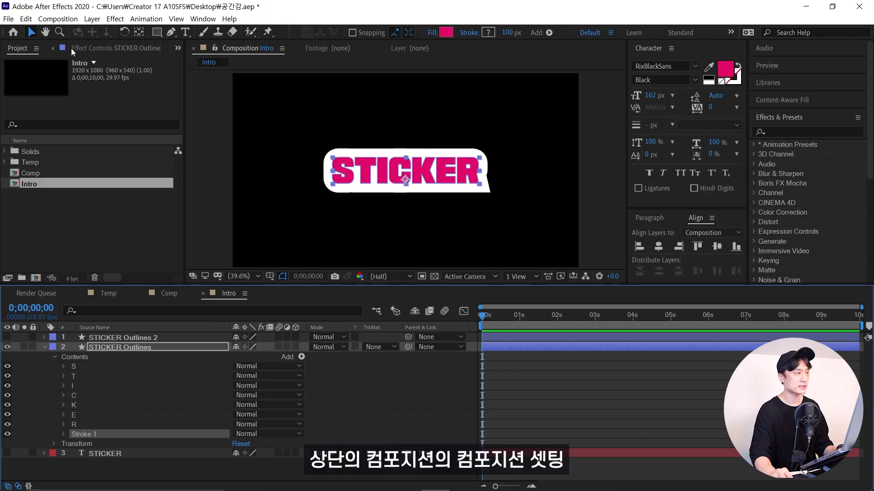
# Set the Intro composition's 3D renderer to CINEMA 4D with Quality 25.
pyautogui.click(66, 19)
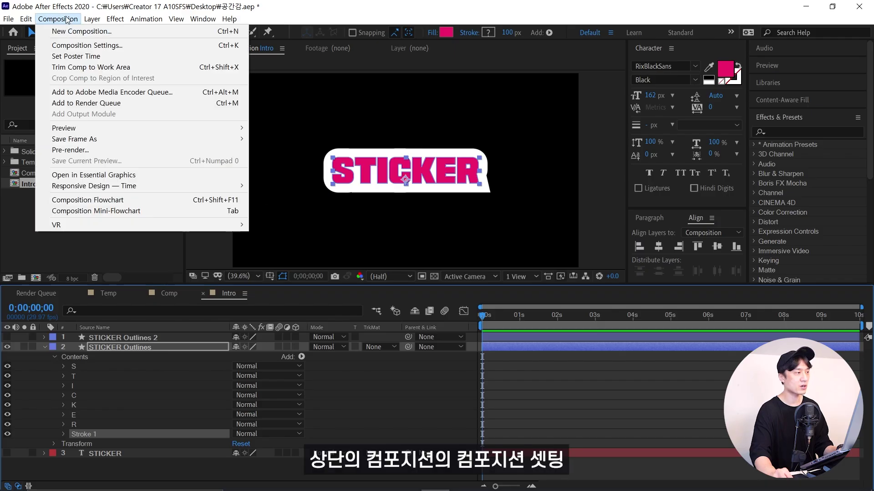
pyautogui.click(98, 46)
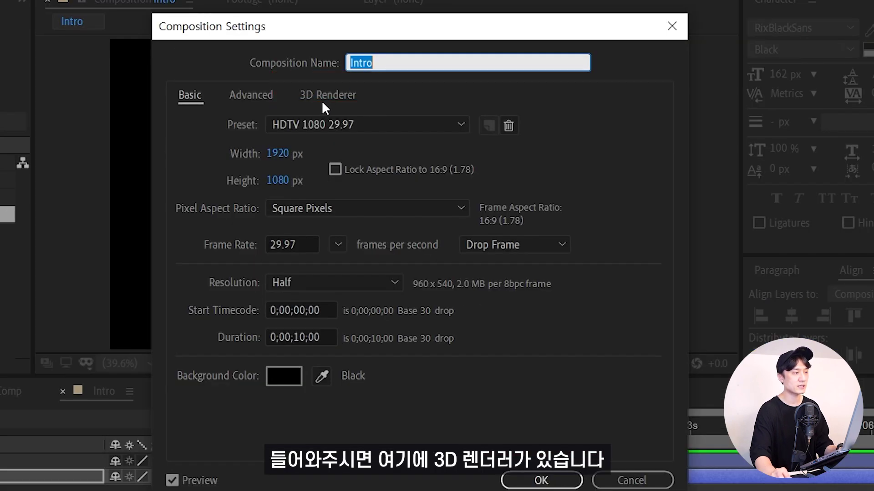
pyautogui.click(367, 109)
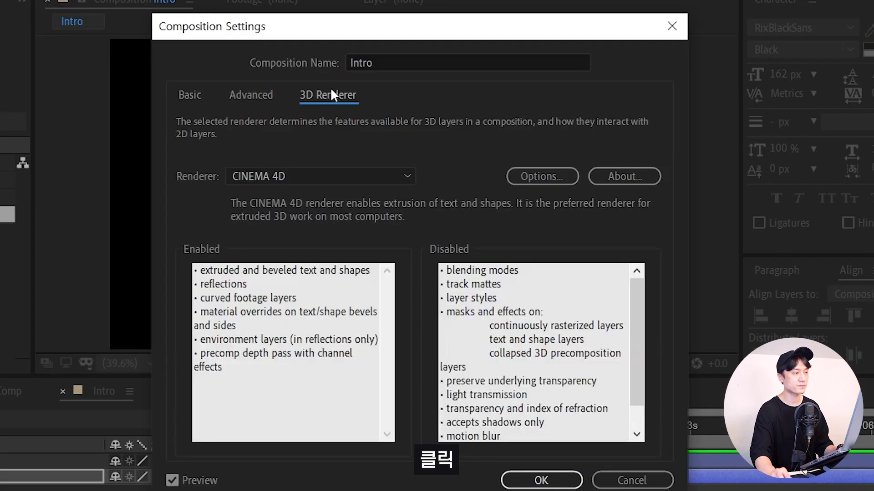
pyautogui.click(266, 176)
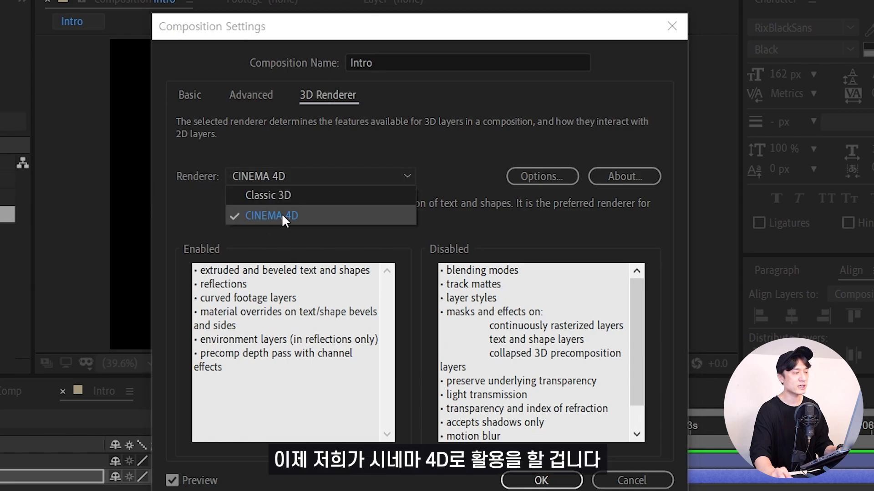
pyautogui.click(202, 217)
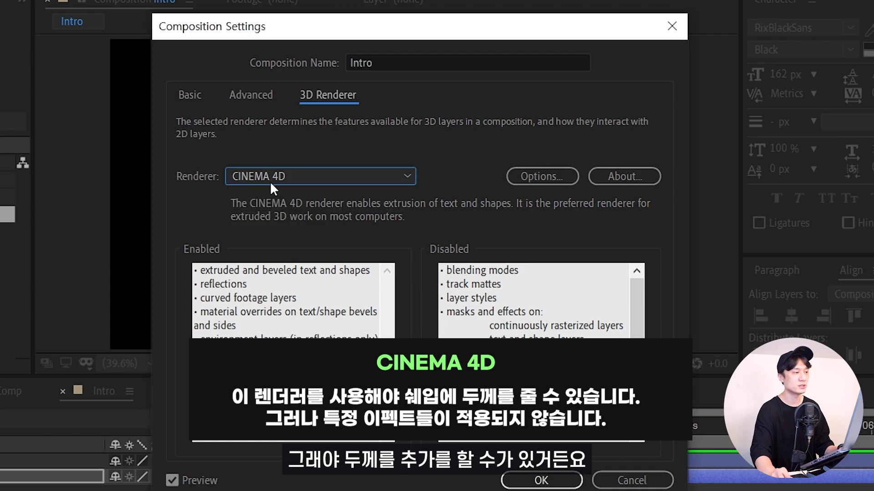
pyautogui.click(269, 181)
pyautogui.click(308, 216)
pyautogui.click(539, 176)
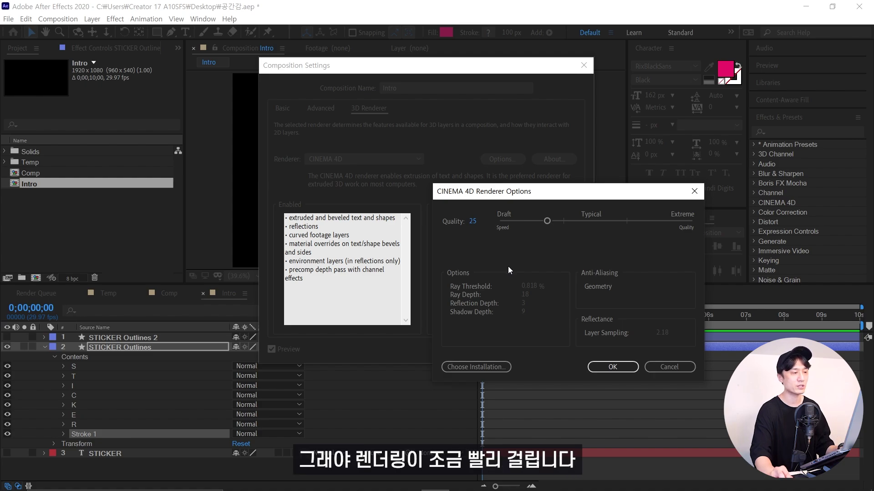
pyautogui.click(612, 366)
pyautogui.click(503, 349)
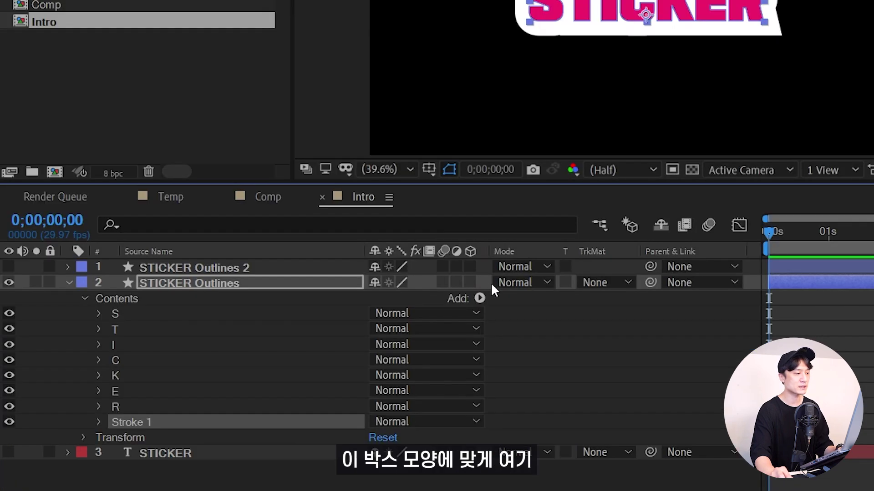
# Make STICKER Outlines a 3D layer with an Extrusion Depth of 300.
pyautogui.click(471, 283)
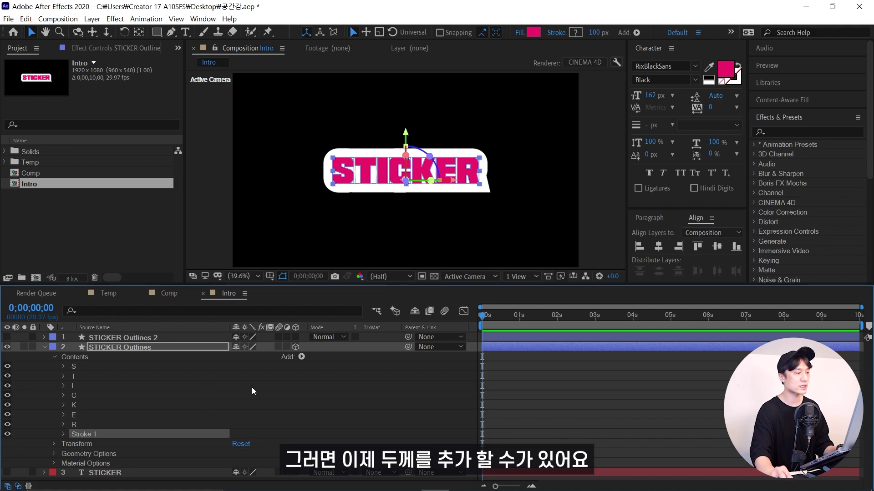
pyautogui.click(54, 452)
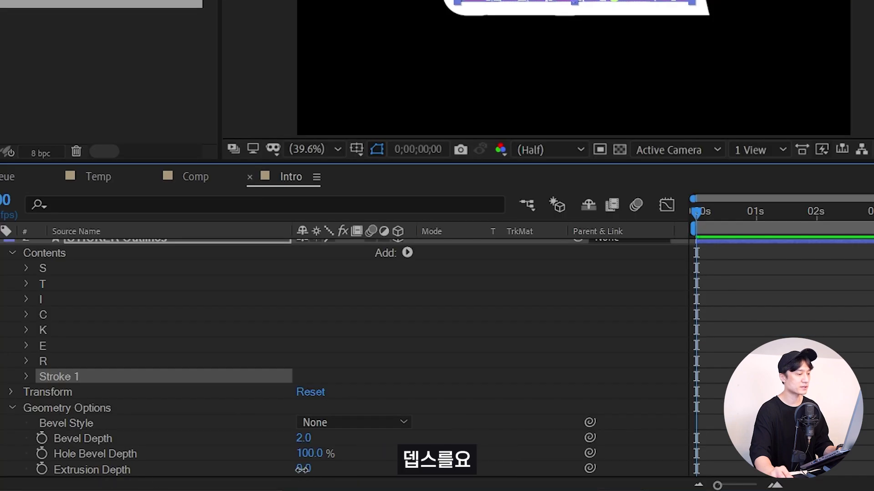
pyautogui.click(237, 476)
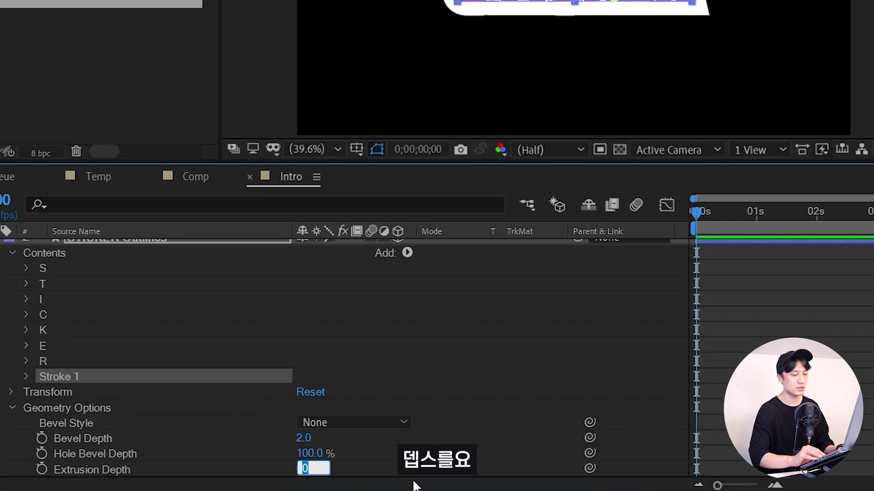
pyautogui.write('300')
pyautogui.press('Return')
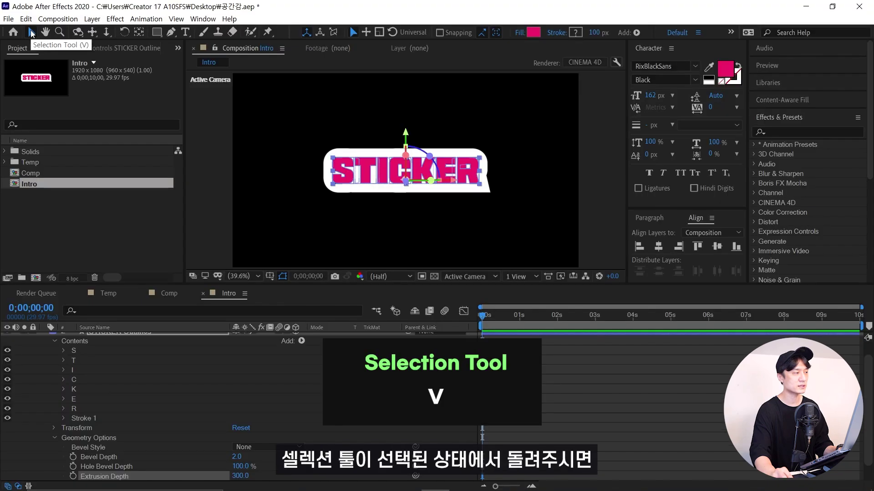
# Rotate to inspect the extrusion, undo back to front view, and select S through Stroke 1.
pyautogui.press('v')
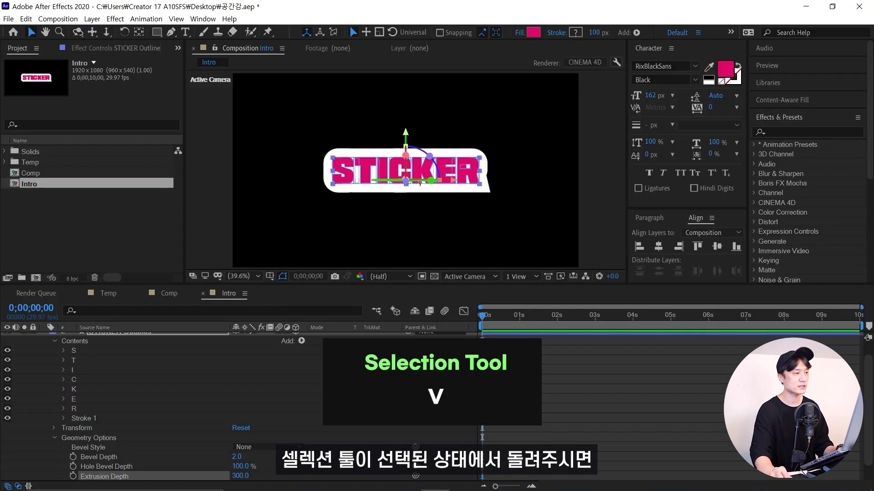
pyautogui.moveTo(428, 155); pyautogui.dragTo(369, 147)
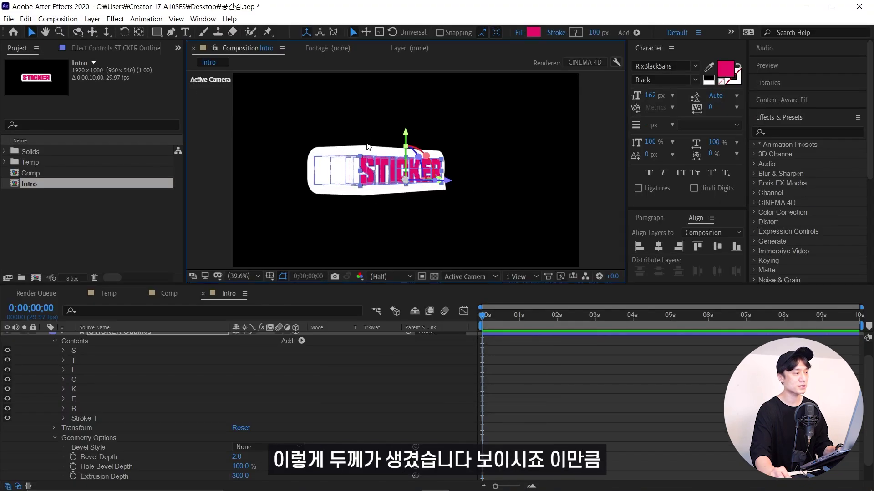
pyautogui.moveTo(426, 156); pyautogui.dragTo(425, 193)
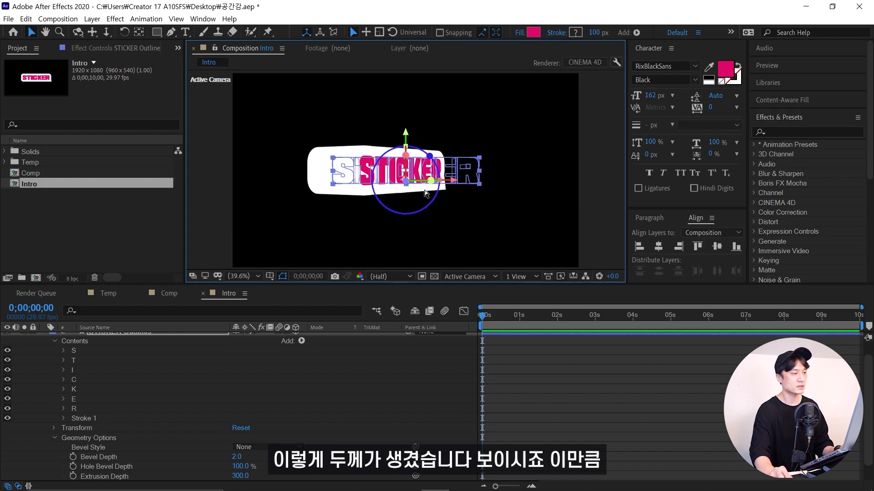
pyautogui.hotkey('ctrl', 'z')
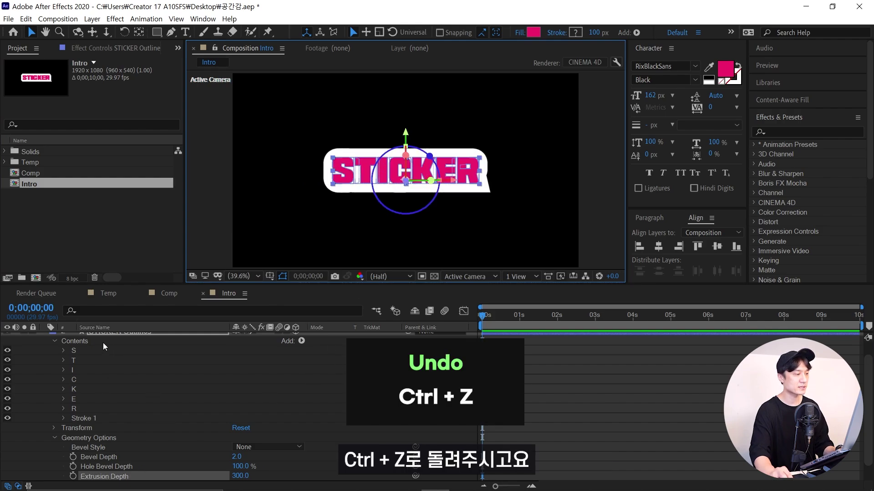
pyautogui.scroll(1, 103, 344)
pyautogui.click(91, 365)
pyautogui.keyDown('shift'); pyautogui.click(107, 434); pyautogui.keyUp('shift')
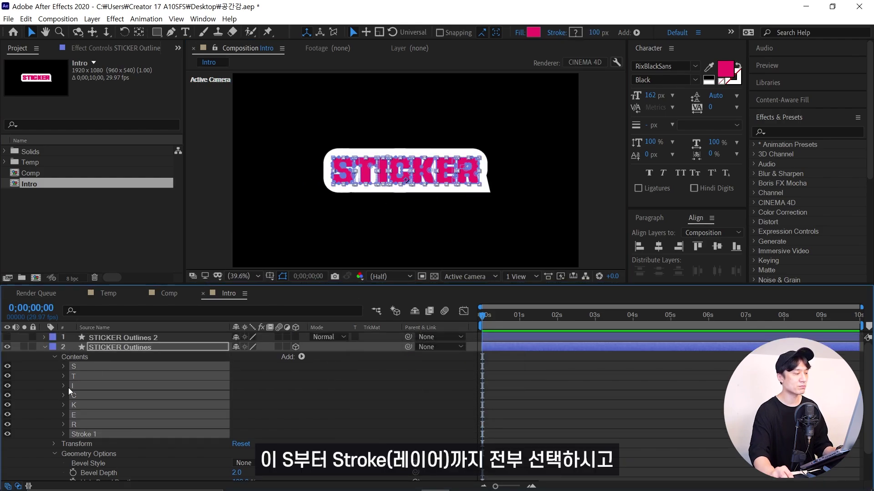
# Group the selected letter shapes and stroke into Group 1 and add a Side Color material.
pyautogui.rightClick(137, 368)
pyautogui.click(170, 408)
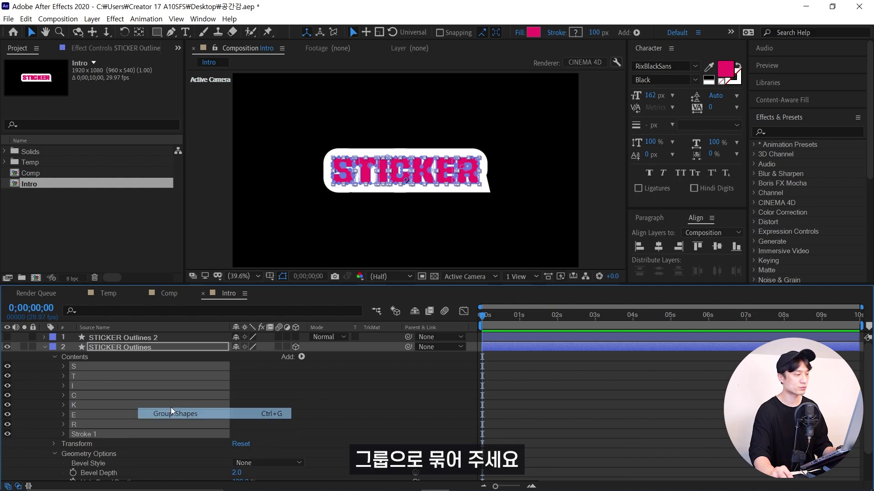
pyautogui.click(301, 357)
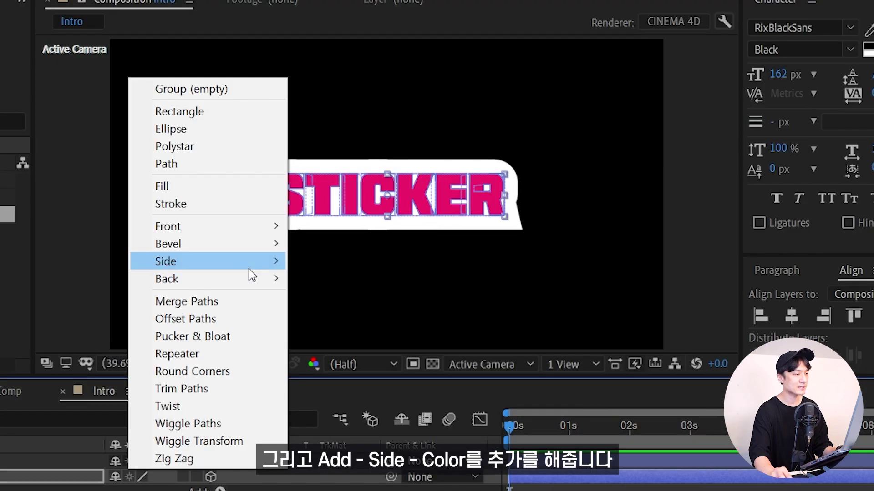
pyautogui.moveTo(248, 268)
pyautogui.click(335, 259)
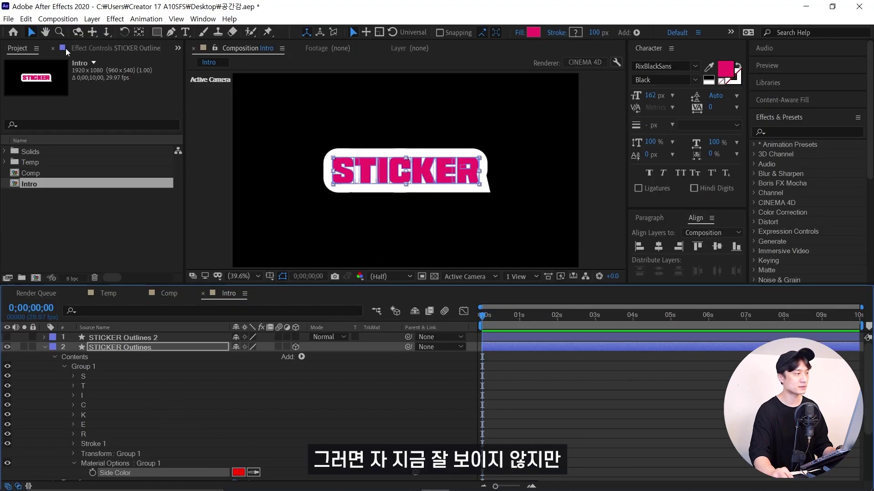
# Set the extruded side colour to light grey C7C7C7 and show the layer's rotation properties.
pyautogui.moveTo(391, 191); pyautogui.dragTo(337, 192)
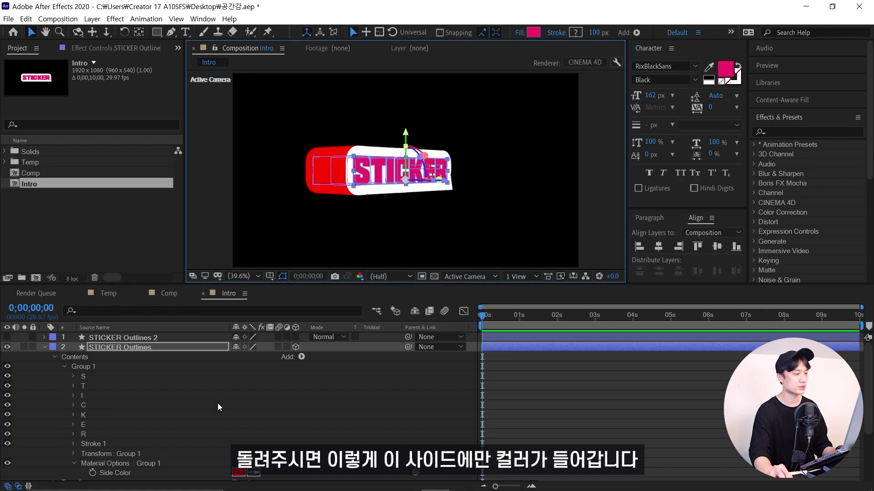
pyautogui.click(238, 472)
pyautogui.moveTo(524, 278); pyautogui.dragTo(474, 276)
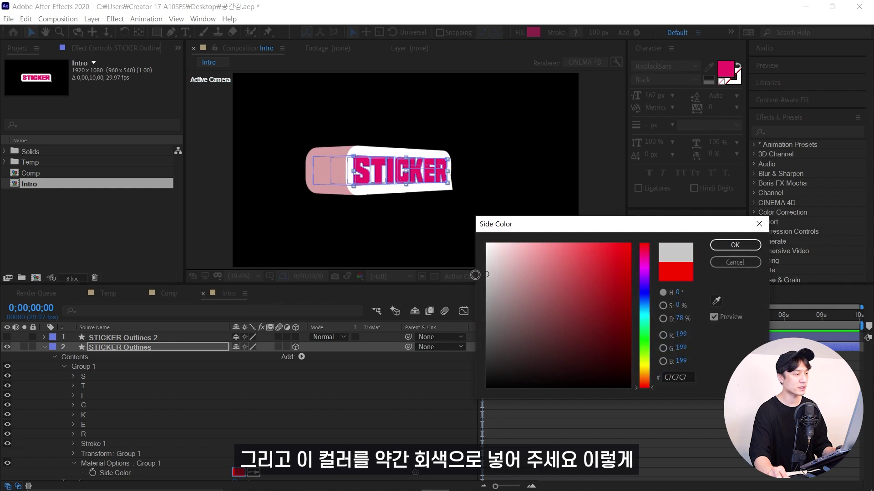
pyautogui.press('Return')
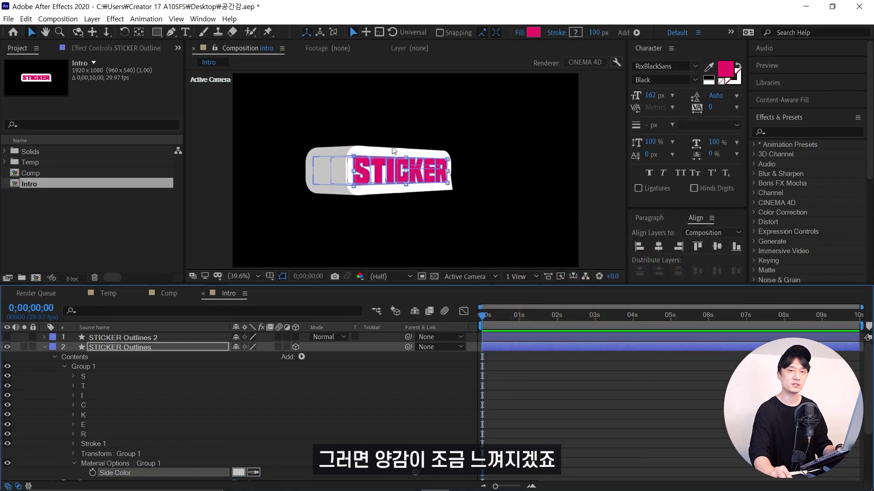
pyautogui.click(171, 346)
pyautogui.press('r')
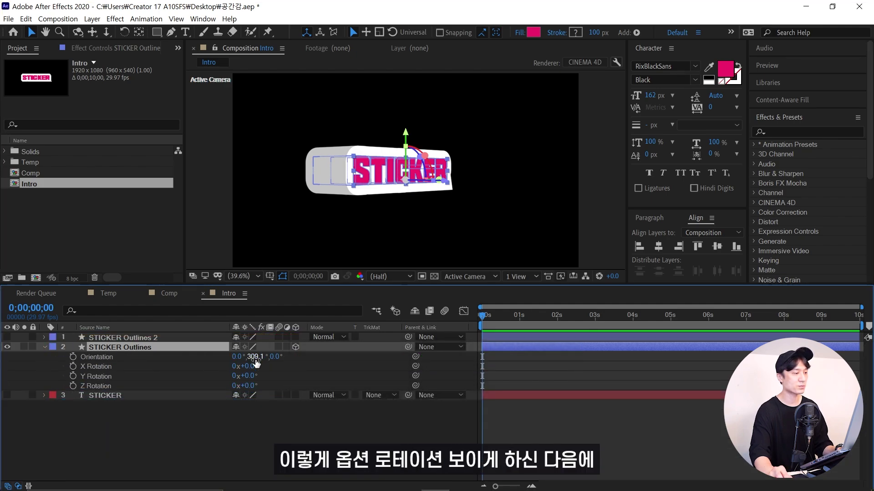
# Set the sticker's Orientation Y to 0 so it faces front.
pyautogui.click(255, 357)
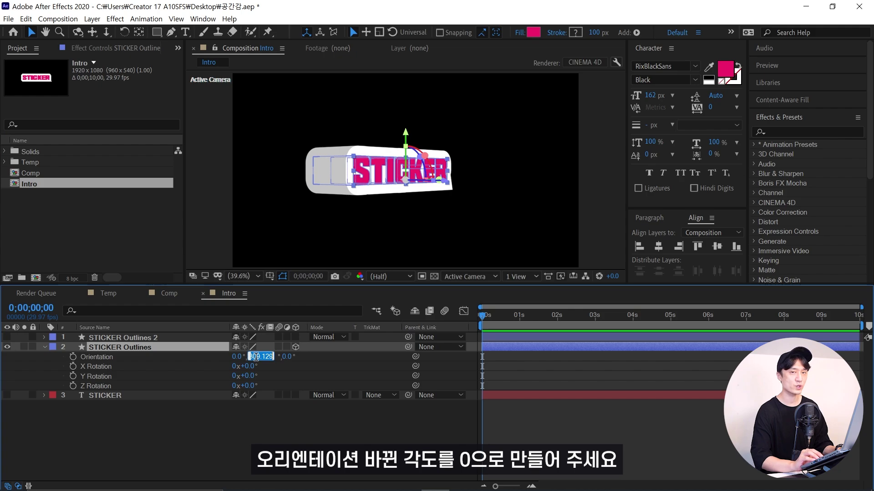
pyautogui.write('0')
pyautogui.press('Return')
pyautogui.click(239, 264)
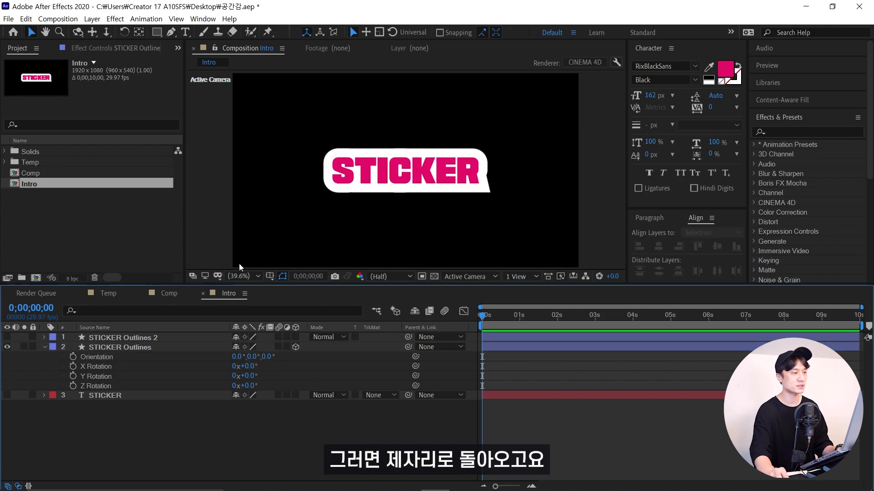
# Delete the STICKER Outlines 2 layer and reselect STICKER Outlines.
pyautogui.click(120, 347)
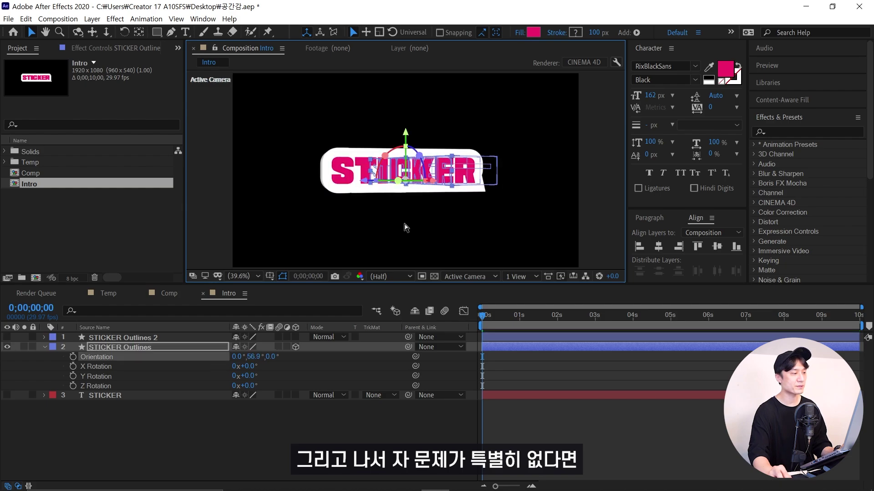
pyautogui.click(121, 339)
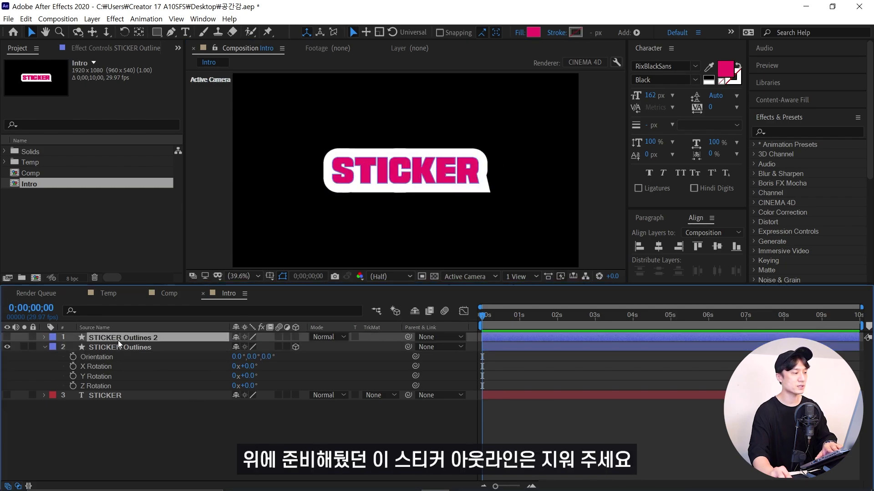
pyautogui.press('Delete')
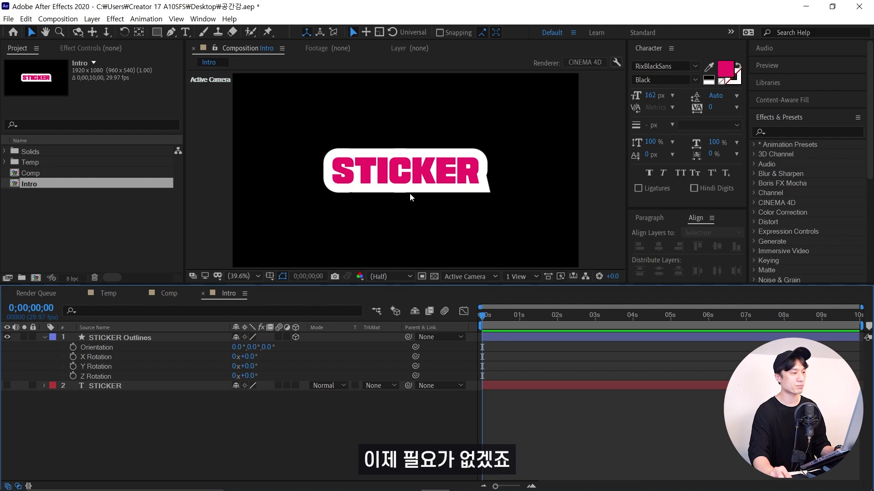
pyautogui.click(121, 340)
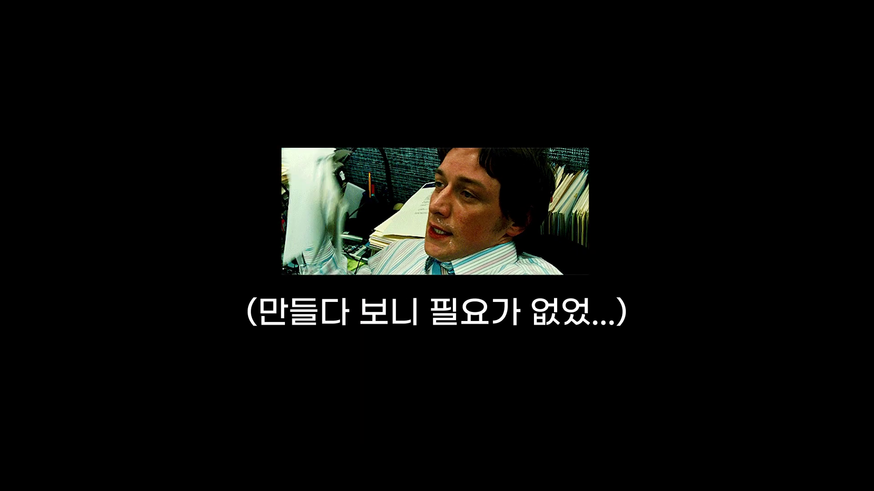
# Add a Two-Node Camera 1 with the 50mm lens preset and select it.
pyautogui.press('p')
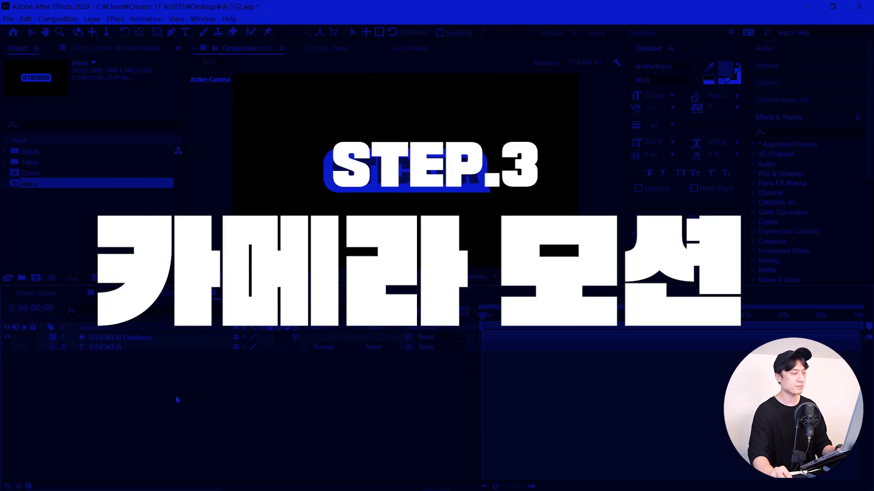
pyautogui.rightClick(184, 384)
pyautogui.moveTo(208, 379)
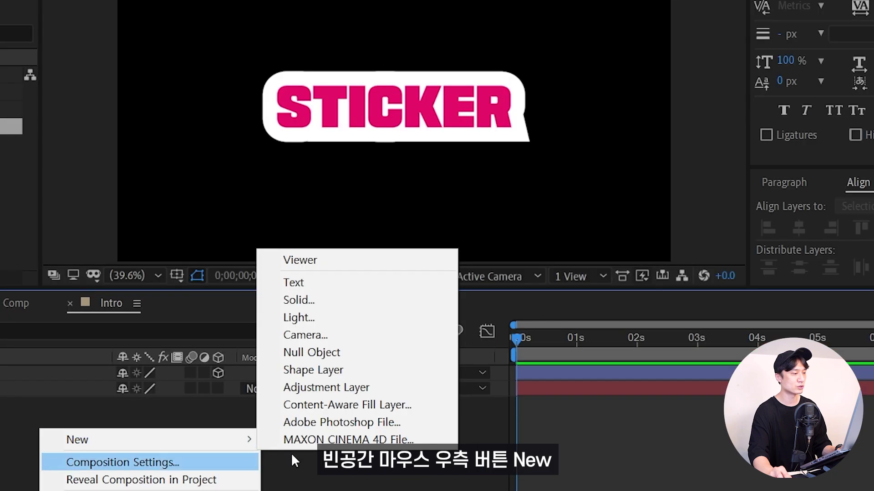
pyautogui.click(350, 313)
pyautogui.click(301, 98)
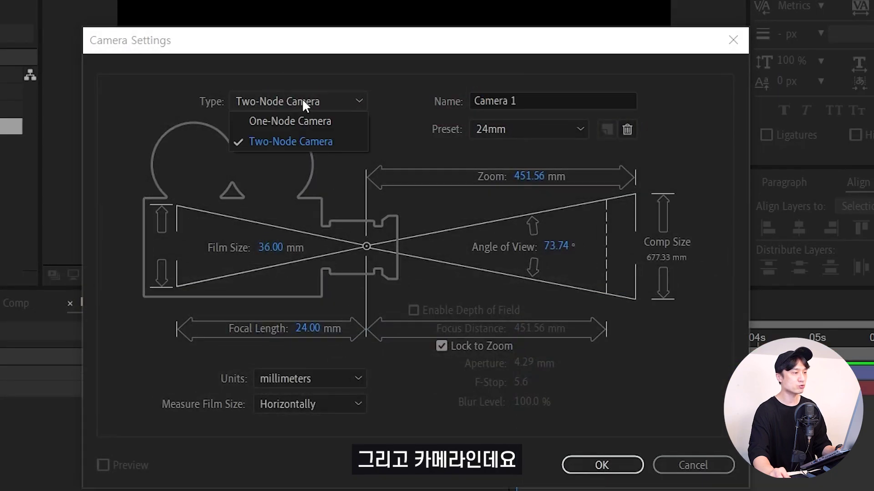
pyautogui.click(298, 145)
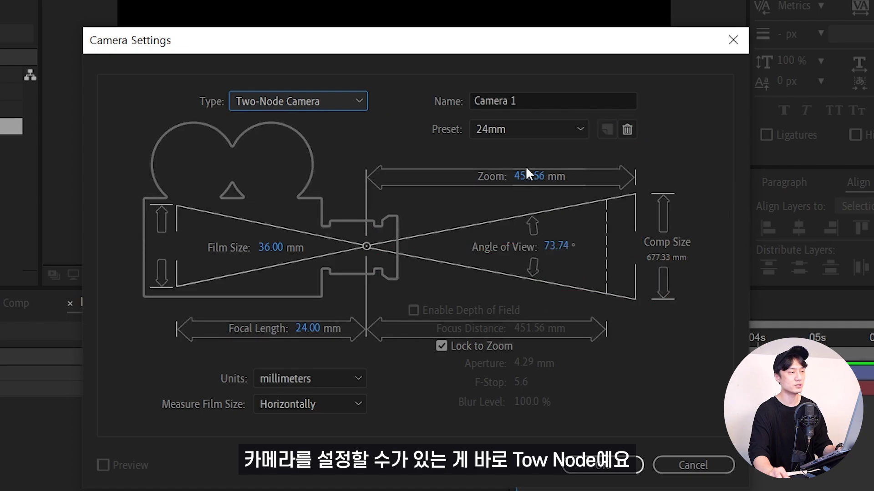
pyautogui.click(486, 128)
pyautogui.click(503, 275)
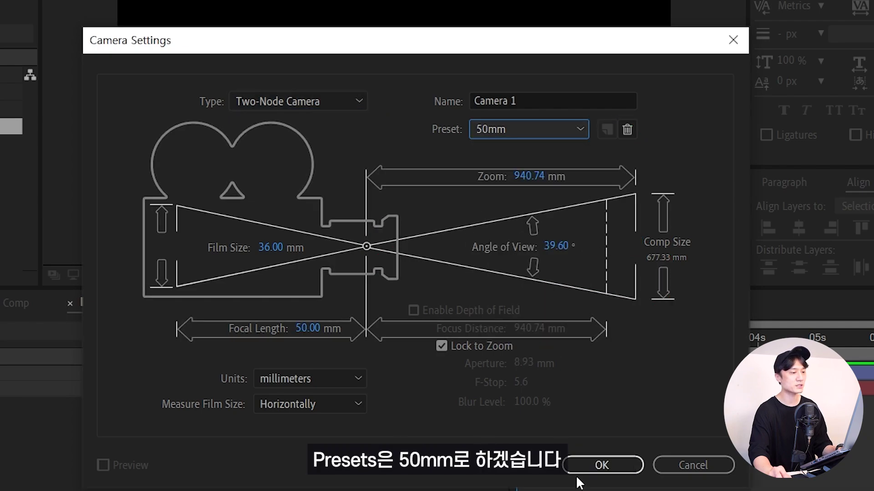
pyautogui.click(576, 467)
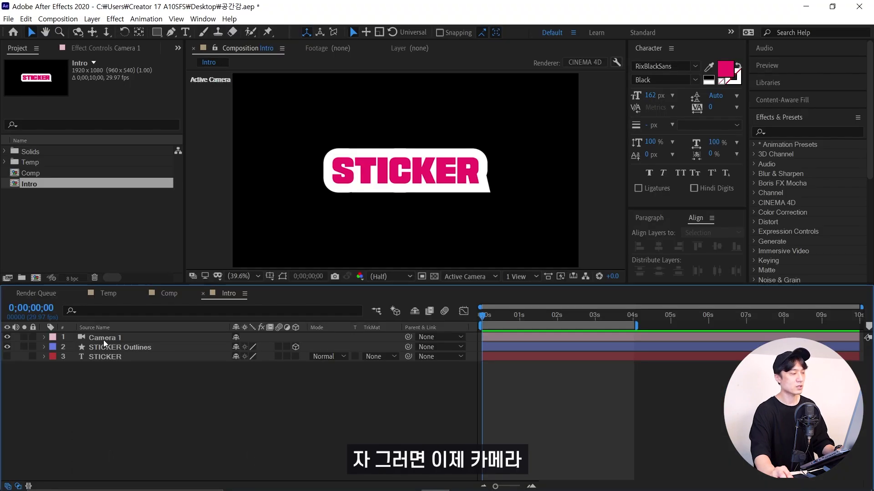
pyautogui.click(103, 340)
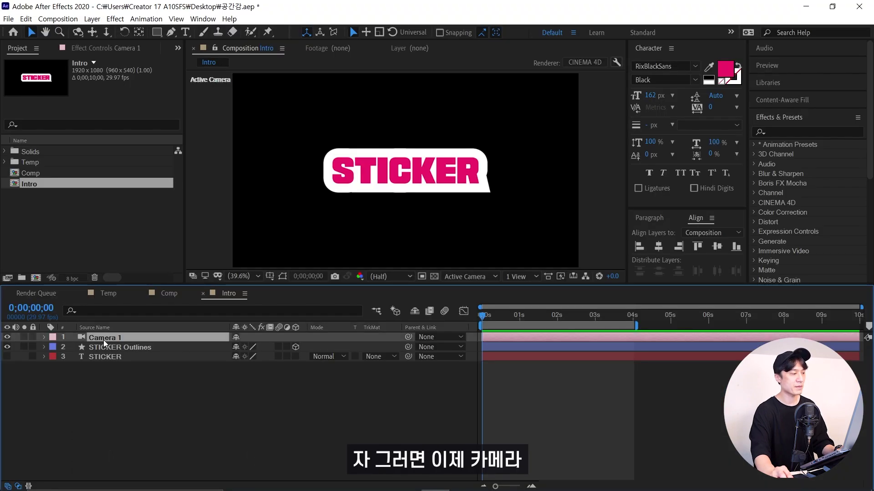
# Keyframe Camera 1's Position at 0s with X -9000 and Z 11000.
pyautogui.press('p')
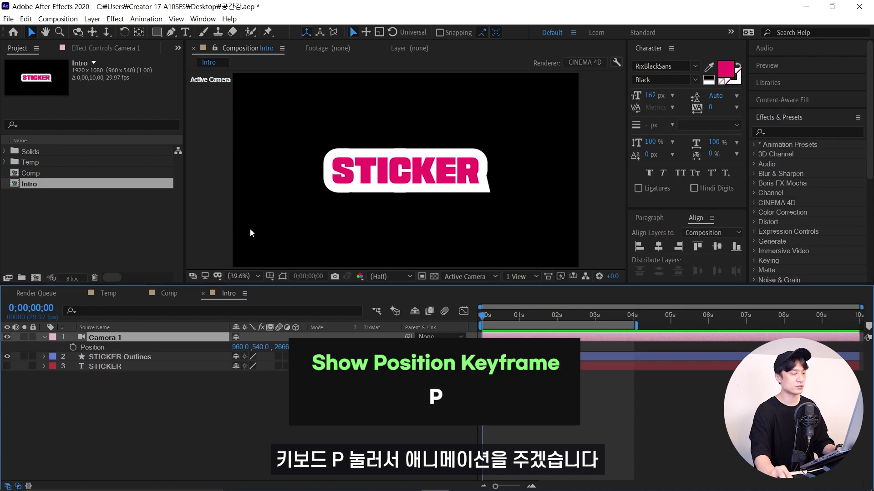
pyautogui.click(73, 348)
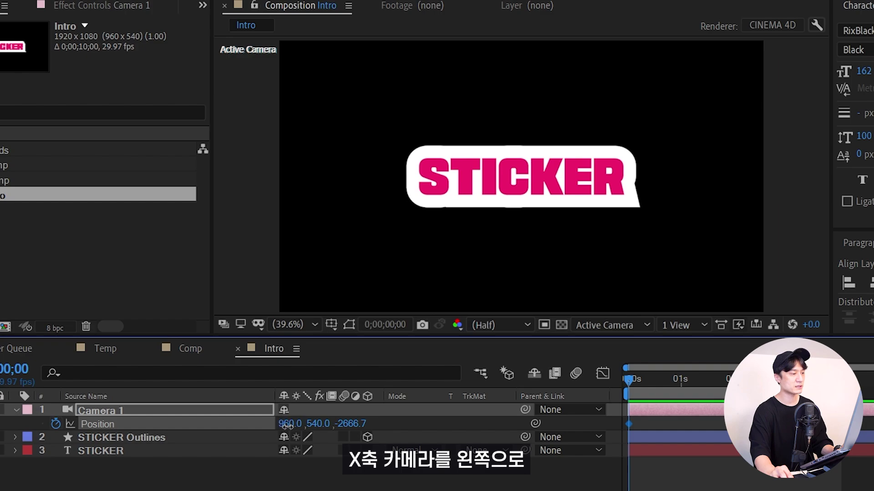
pyautogui.moveTo(286, 424)
pyautogui.mouseDown()
pyautogui.moveTo(291, 439)
pyautogui.moveTo(305, 436)
pyautogui.mouseUp()
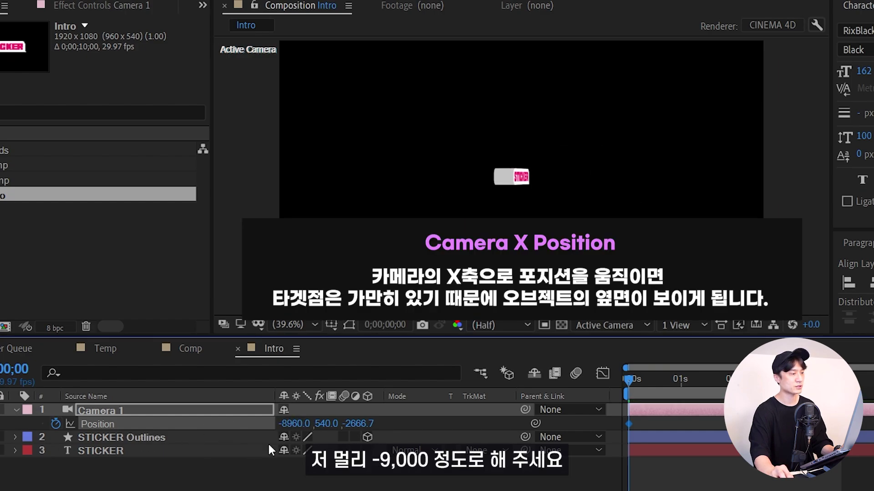
pyautogui.click(293, 424)
pyautogui.write('-9')
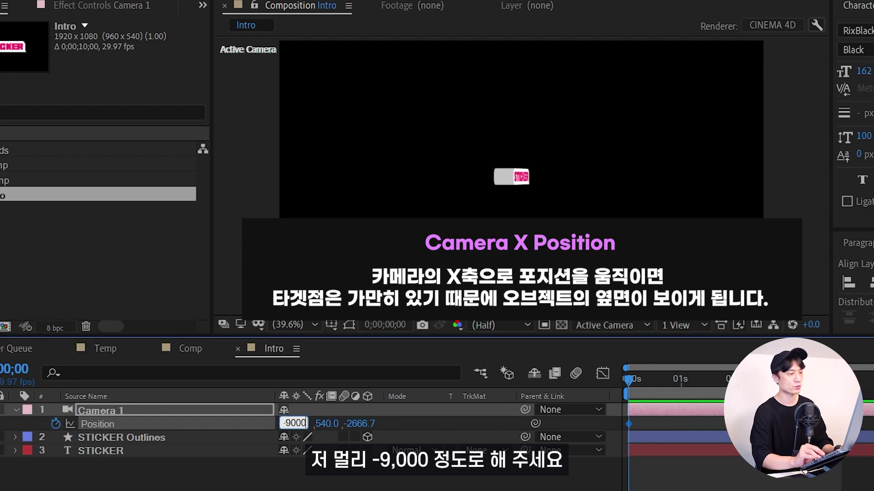
pyautogui.press('Return')
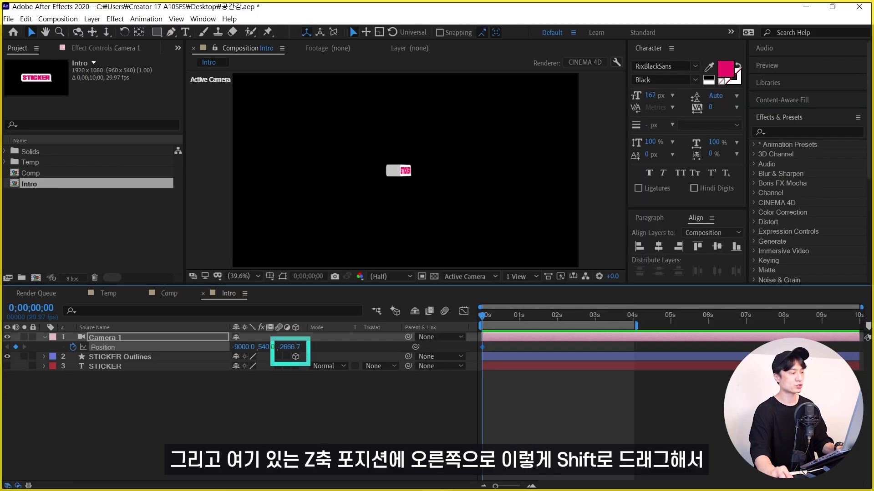
pyautogui.moveTo(288, 350); pyautogui.dragTo(485, 347)
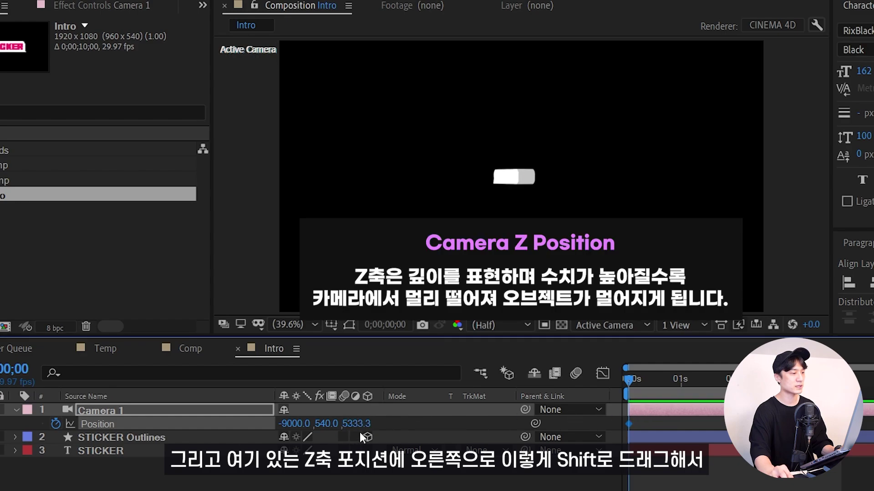
pyautogui.click(360, 423)
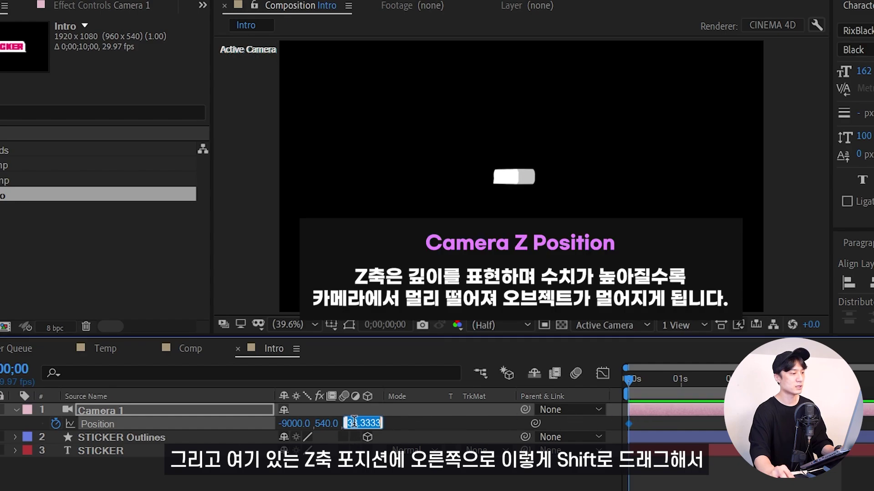
pyautogui.write('11000')
pyautogui.press('Return')
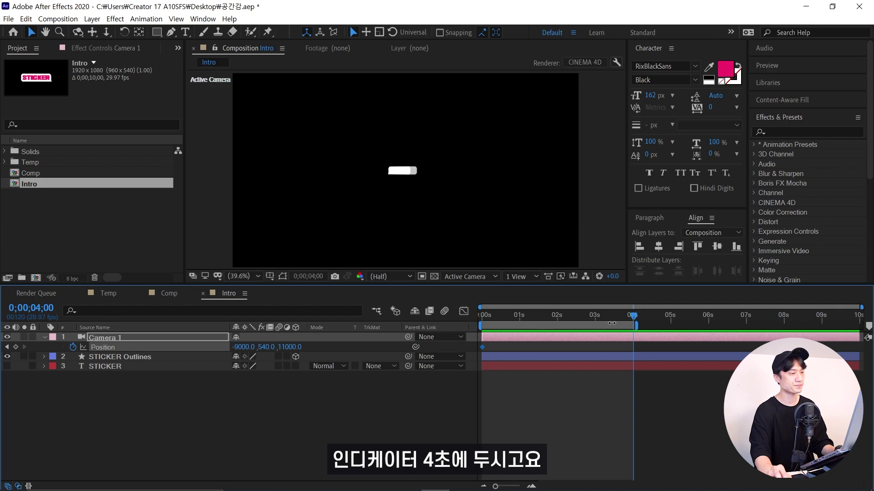
# At 4s set Camera 1 to X 1800, Z -2500 and scrub to preview the move.
pyautogui.moveTo(283, 344); pyautogui.dragTo(319, 347)
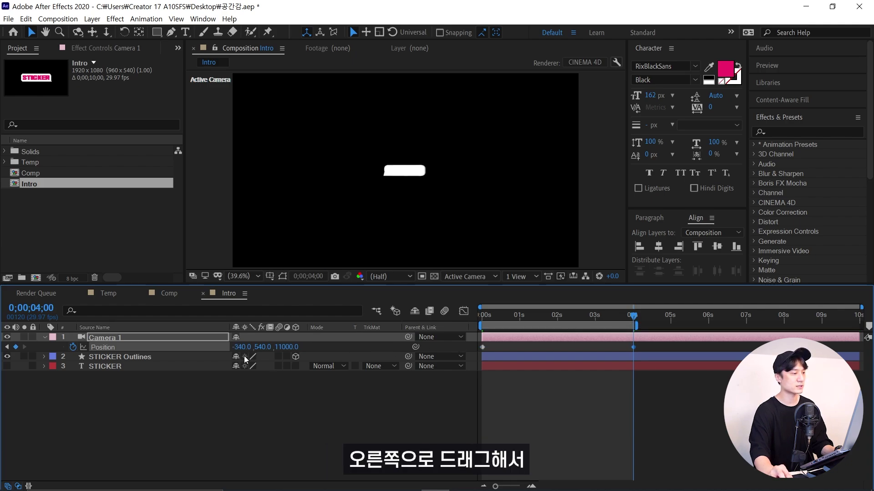
pyautogui.click(242, 347)
pyautogui.write('0')
pyautogui.press('Return')
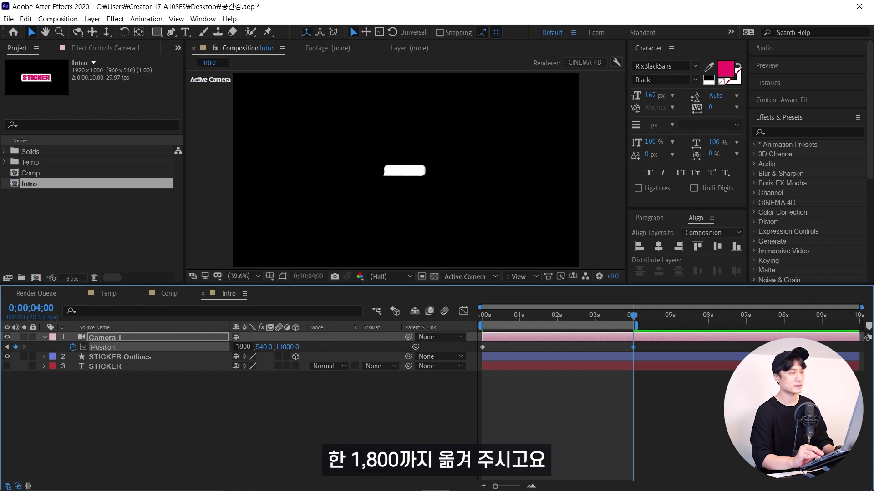
pyautogui.moveTo(297, 347); pyautogui.dragTo(252, 363)
pyautogui.click(285, 347)
pyautogui.write('-25')
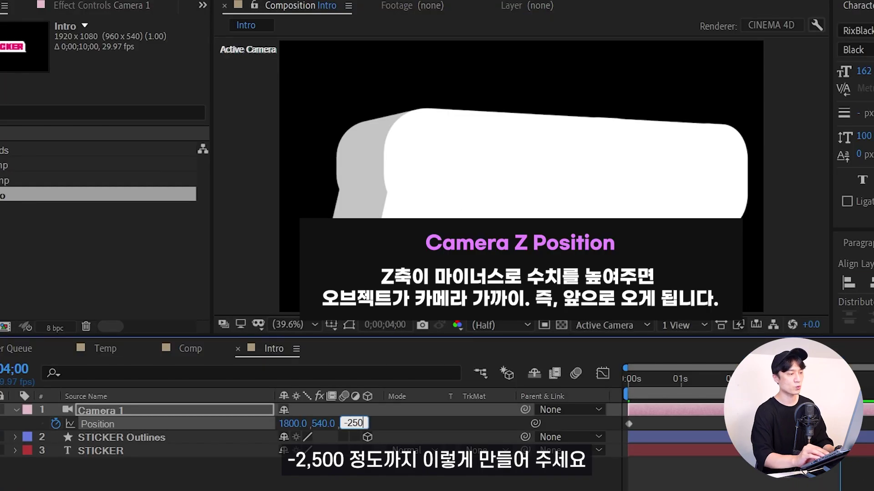
pyautogui.write('0')
pyautogui.press('Return')
pyautogui.click(501, 316)
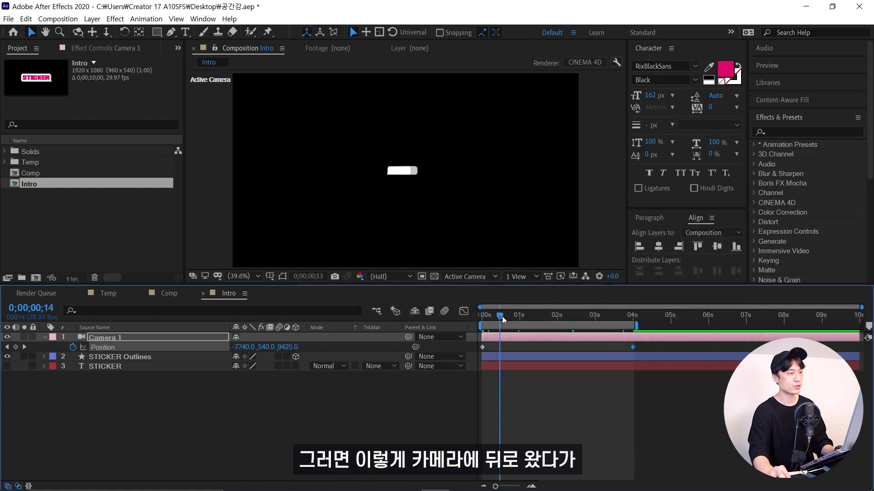
pyautogui.moveTo(501, 316); pyautogui.dragTo(630, 326)
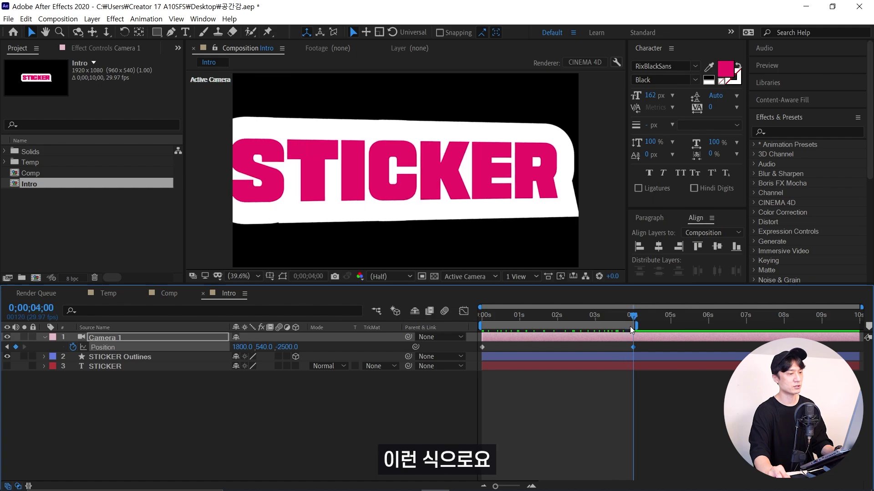
# Review the camera path in Custom View 1, return to Active Camera at 0s, and select both Position keyframes.
pyautogui.press('F11')
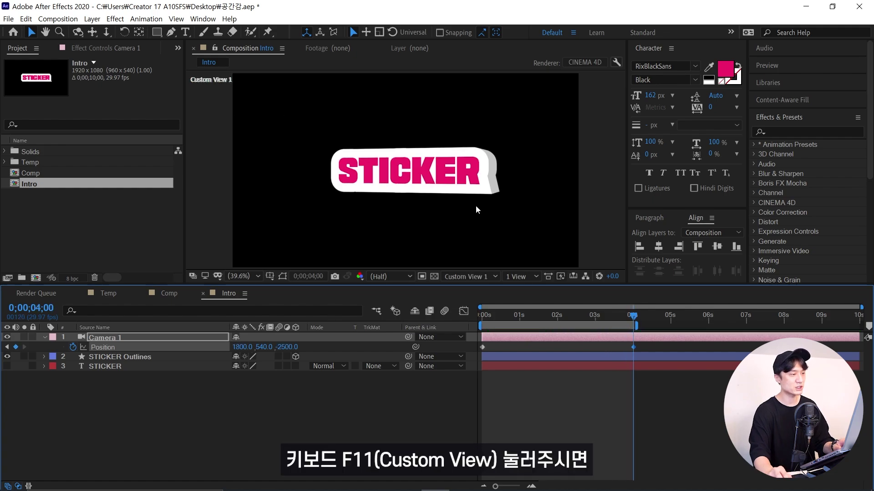
pyautogui.moveTo(504, 318)
pyautogui.mouseDown()
pyautogui.moveTo(476, 320)
pyautogui.moveTo(604, 315)
pyautogui.mouseUp()
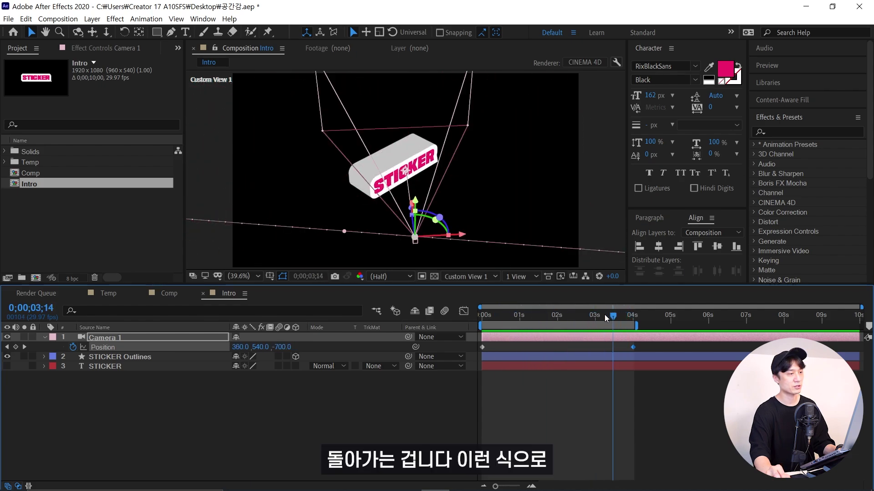
pyautogui.moveTo(605, 315); pyautogui.dragTo(605, 321)
pyautogui.press('Home')
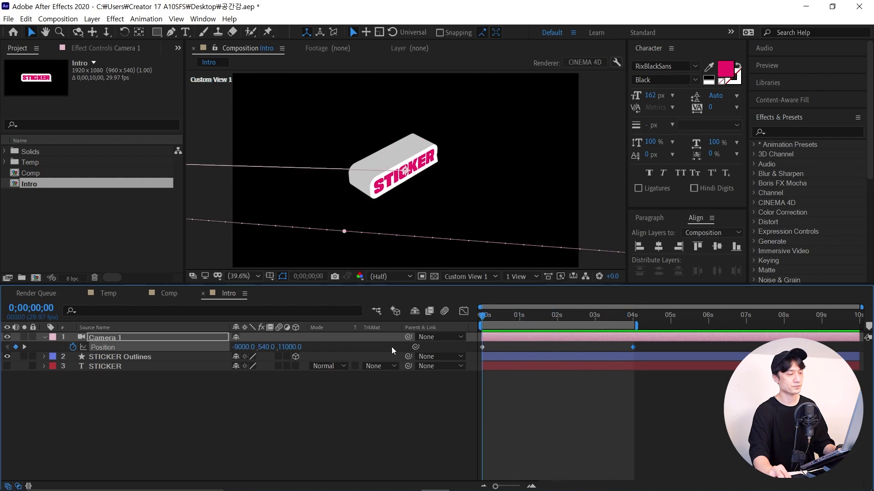
pyautogui.press('F12')
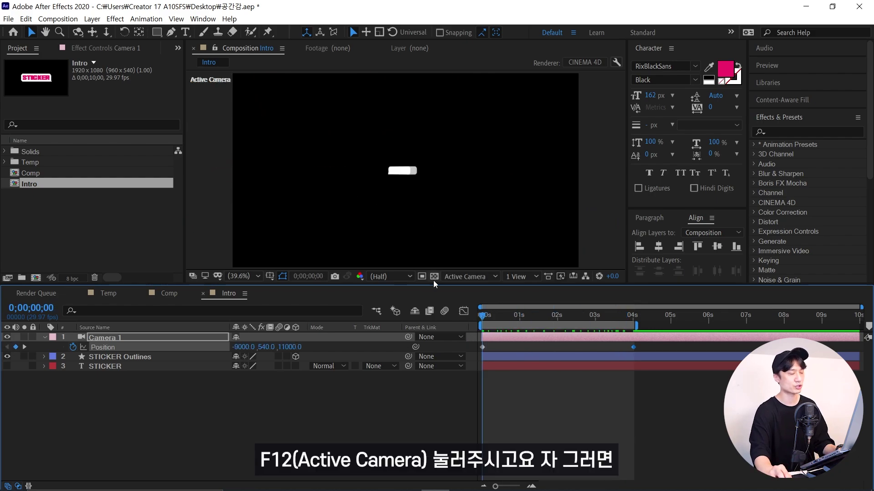
pyautogui.moveTo(629, 338); pyautogui.dragTo(351, 361)
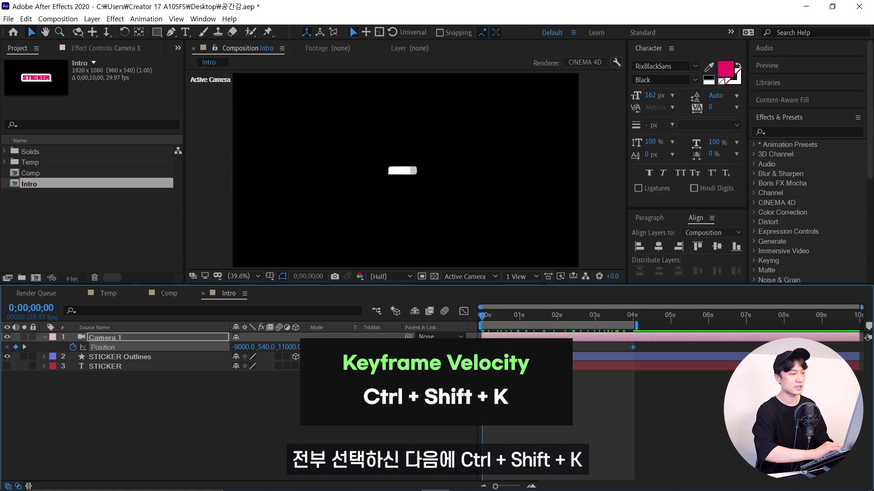
# Give both Camera 1 Position keyframes 99% incoming influence via Keyframe Velocity, then scrub to preview.
pyautogui.hotkey('ctrl', 'shift', 'k')
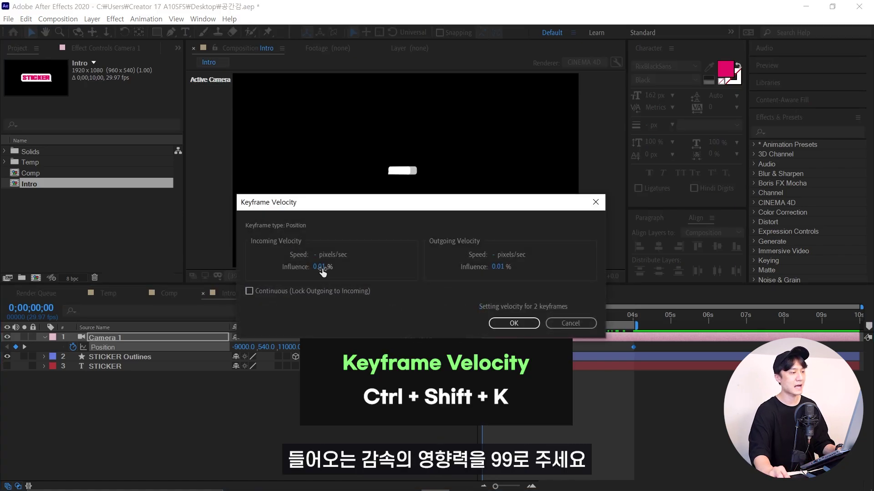
pyautogui.click(319, 267)
pyautogui.write('99')
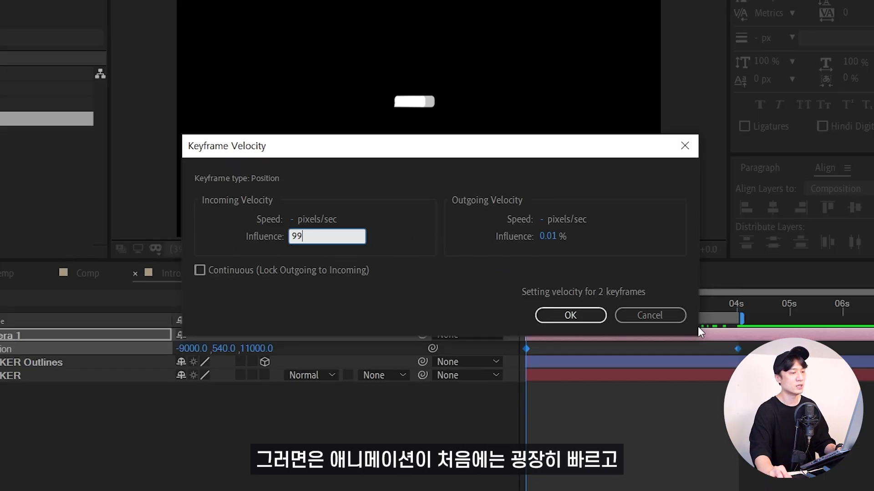
pyautogui.click(566, 314)
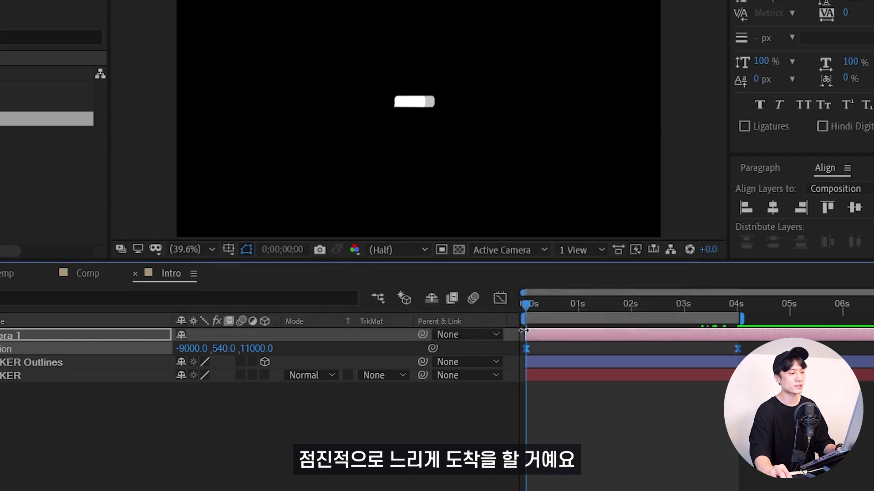
pyautogui.moveTo(531, 304)
pyautogui.mouseDown()
pyautogui.moveTo(623, 325)
pyautogui.moveTo(602, 329)
pyautogui.moveTo(610, 330)
pyautogui.mouseUp()
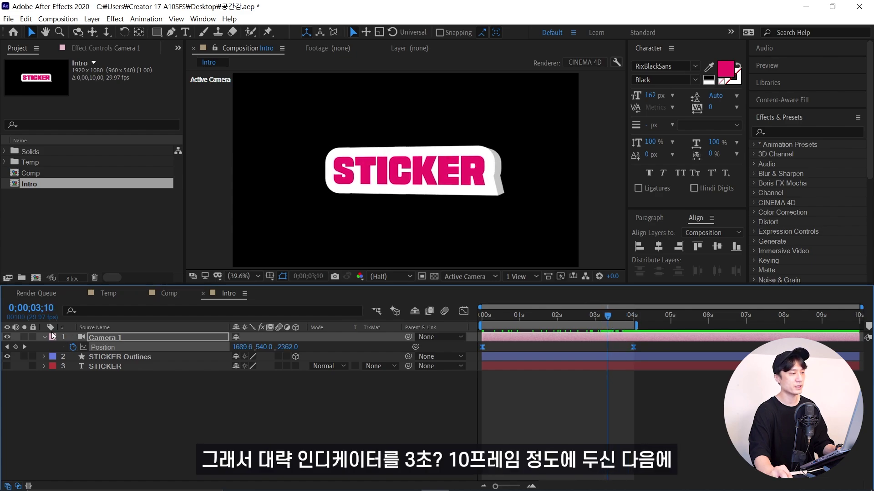
# Add a third Camera 1 Position keyframe at 0;00;00;25 and preview the fly-in from the start.
pyautogui.click(16, 347)
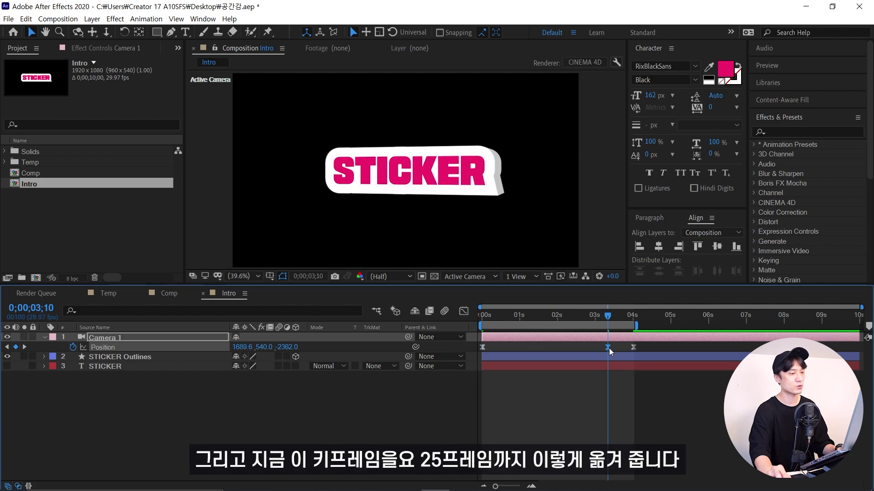
pyautogui.moveTo(606, 349); pyautogui.dragTo(514, 351)
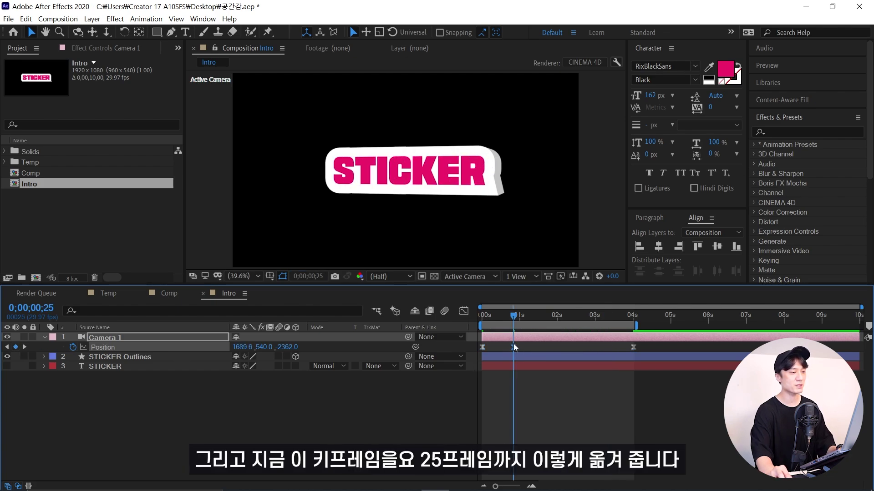
pyautogui.press('Home')
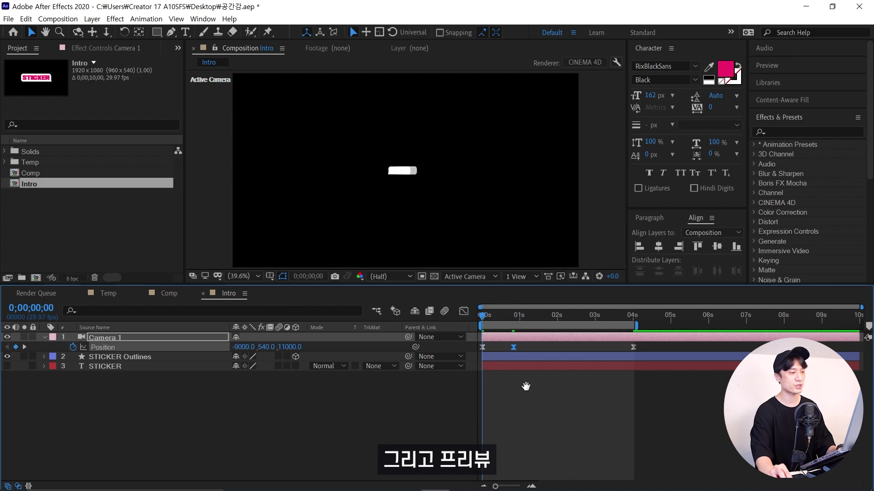
pyautogui.press('space')
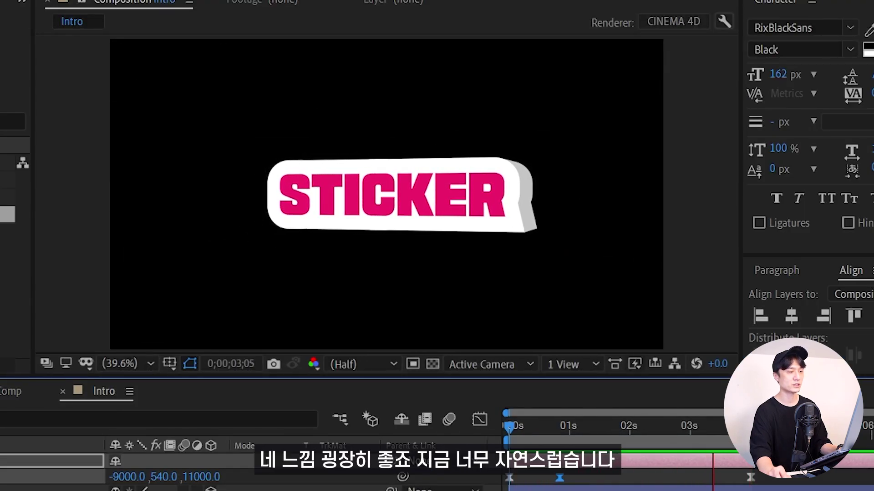
pyautogui.press('space')
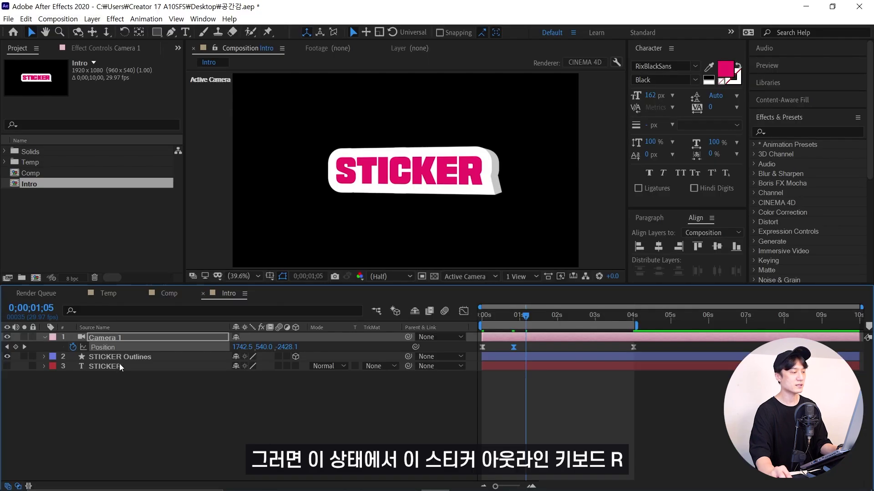
pyautogui.click(132, 356)
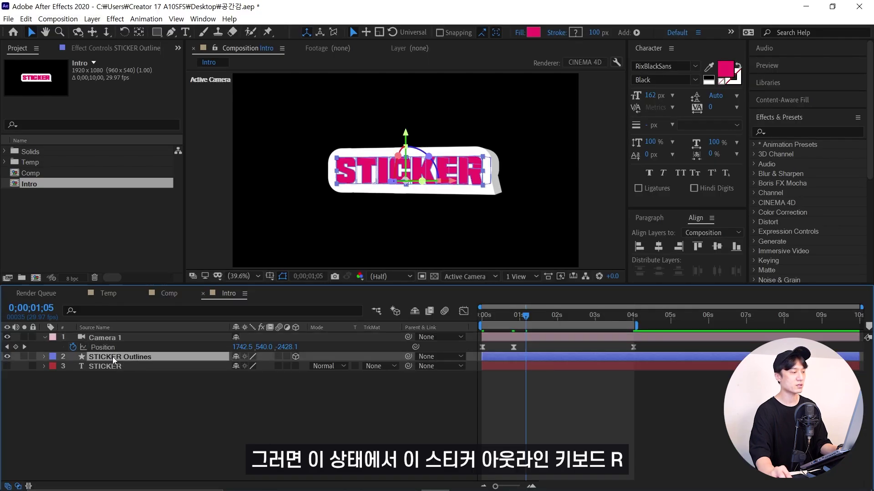
# Set the STICKER Outlines Orientation to 350°, 0°, 350°.
pyautogui.press('r')
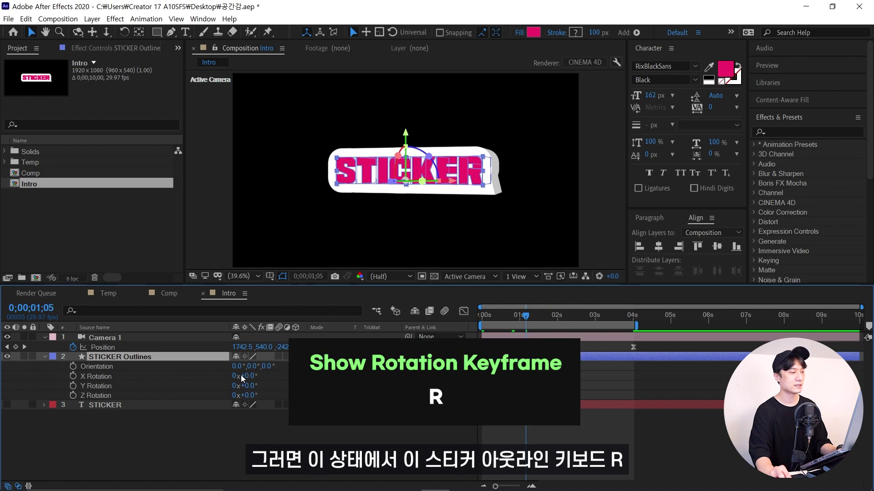
pyautogui.moveTo(232, 368); pyautogui.dragTo(269, 367)
pyautogui.click(241, 367)
pyautogui.write('350')
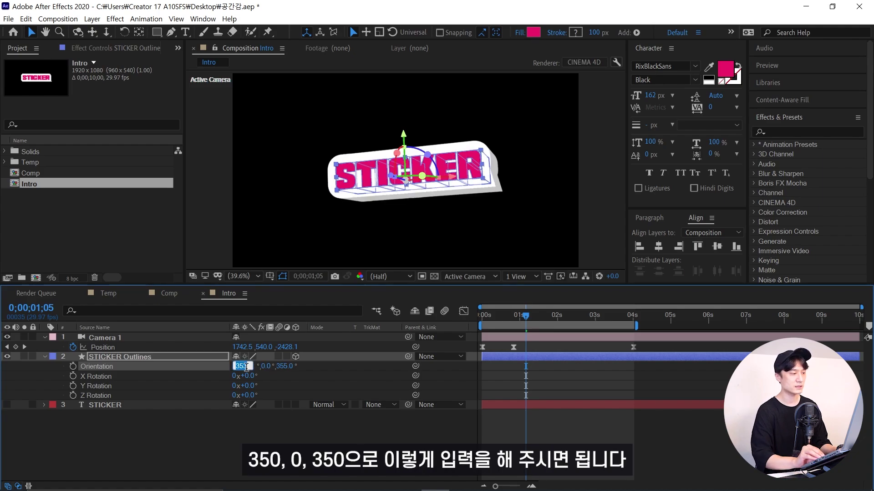
pyautogui.press('Return')
pyautogui.click(279, 367)
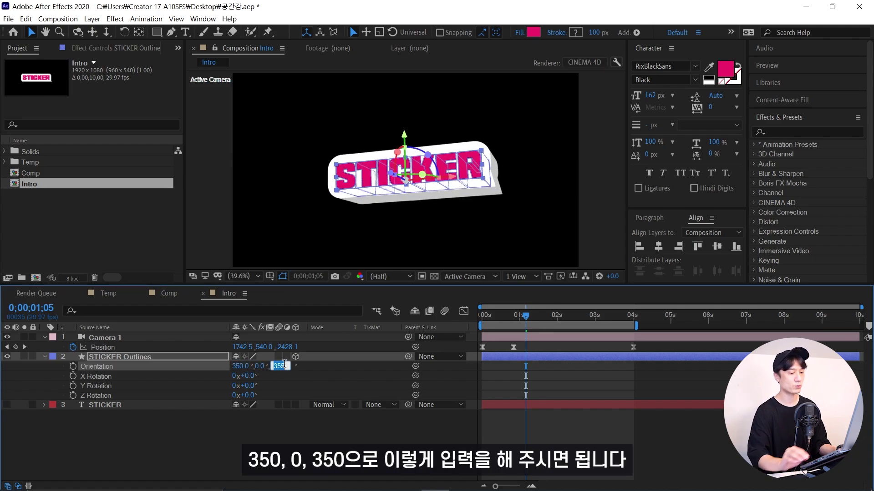
pyautogui.write('350')
pyautogui.press('Return')
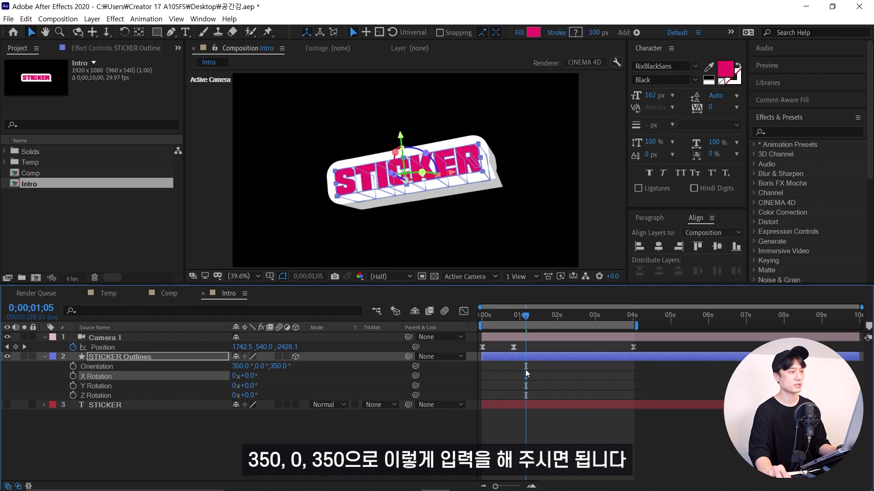
pyautogui.click(525, 369)
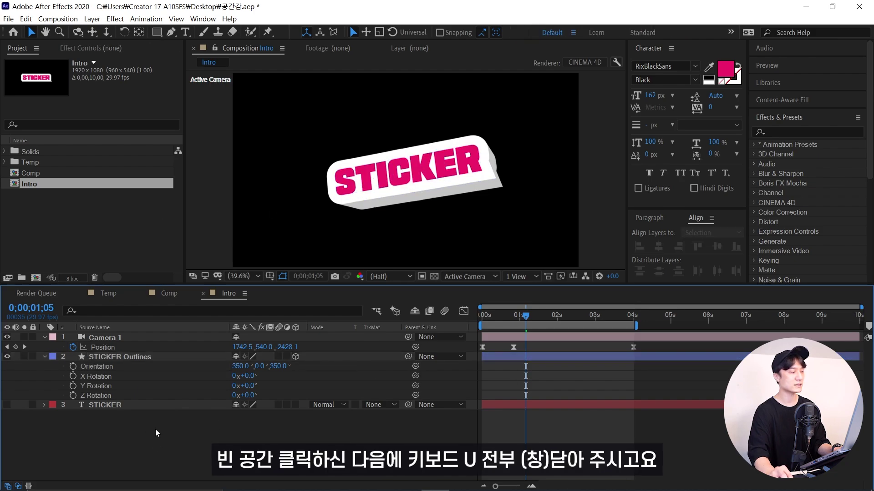
# Create a purple-blue solid, Blue Solid 1, and place it below STICKER Outlines.
pyautogui.press('u')
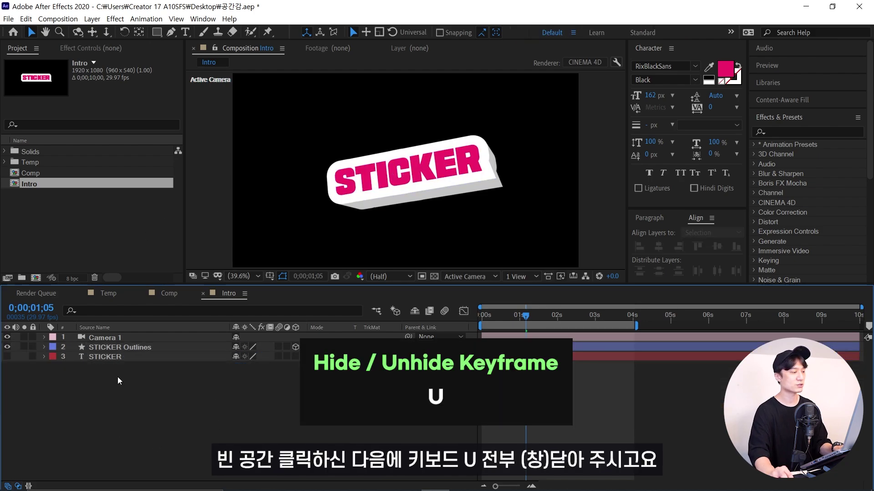
pyautogui.hotkey('ctrl', 'y')
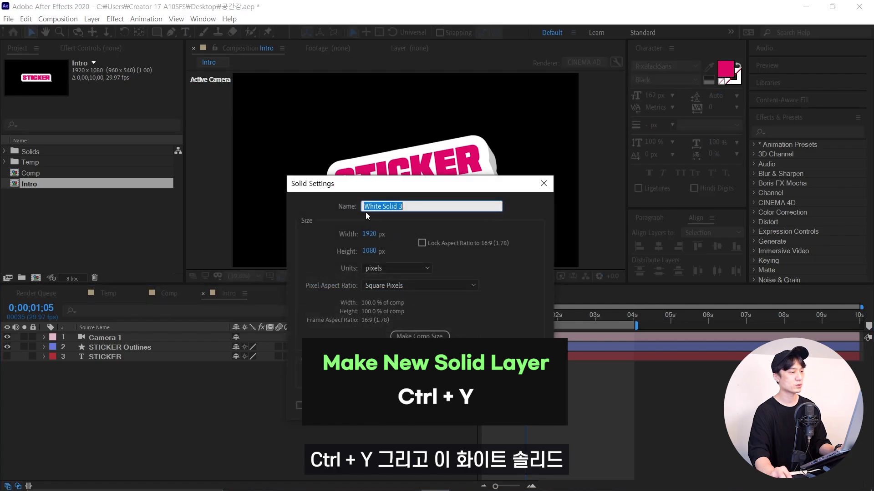
pyautogui.click(415, 374)
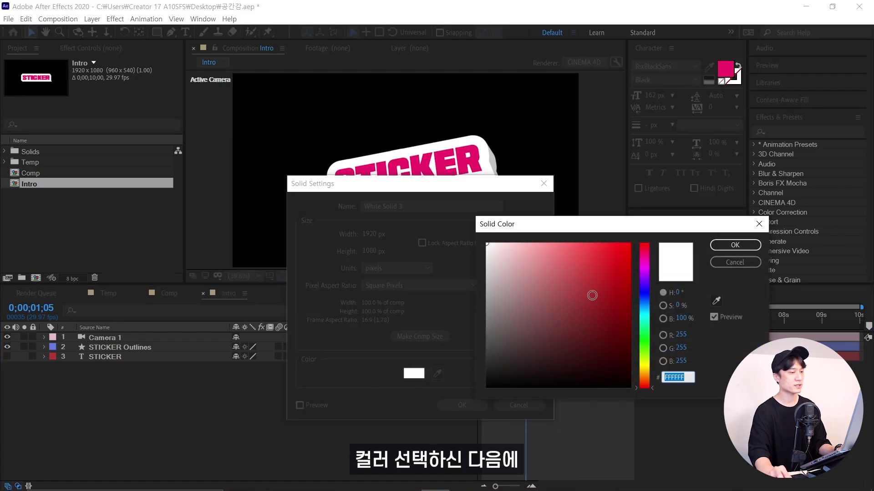
pyautogui.click(609, 296)
pyautogui.click(646, 291)
pyautogui.click(618, 268)
pyautogui.click(610, 262)
pyautogui.click(735, 245)
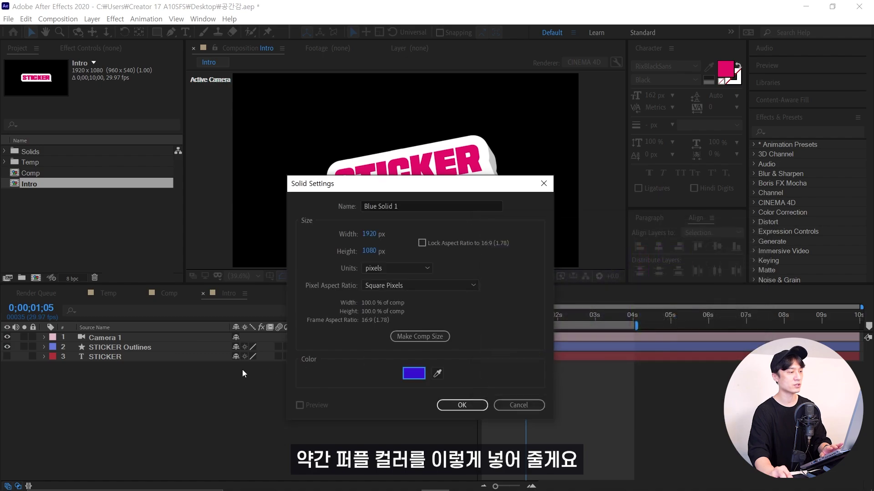
pyautogui.click(462, 405)
pyautogui.moveTo(123, 343); pyautogui.dragTo(133, 362)
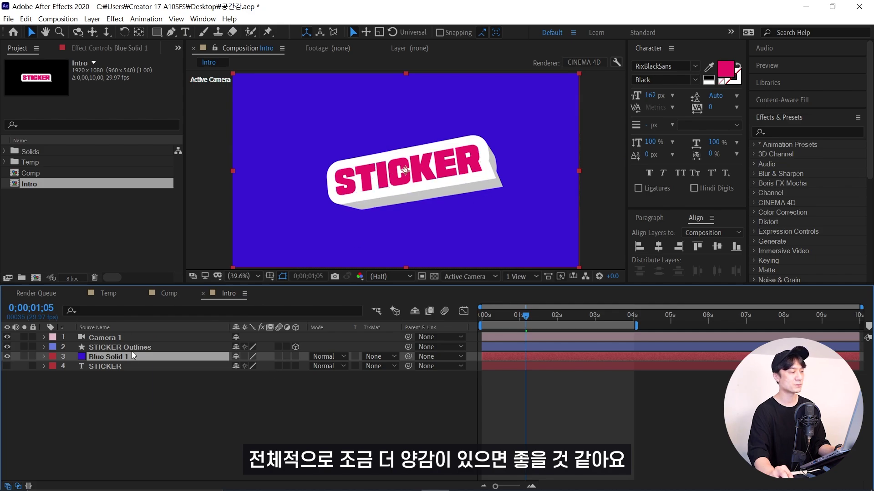
# Find 4-Color Gradient in Effects & Presets and apply it to Blue Solid 1.
pyautogui.click(779, 132)
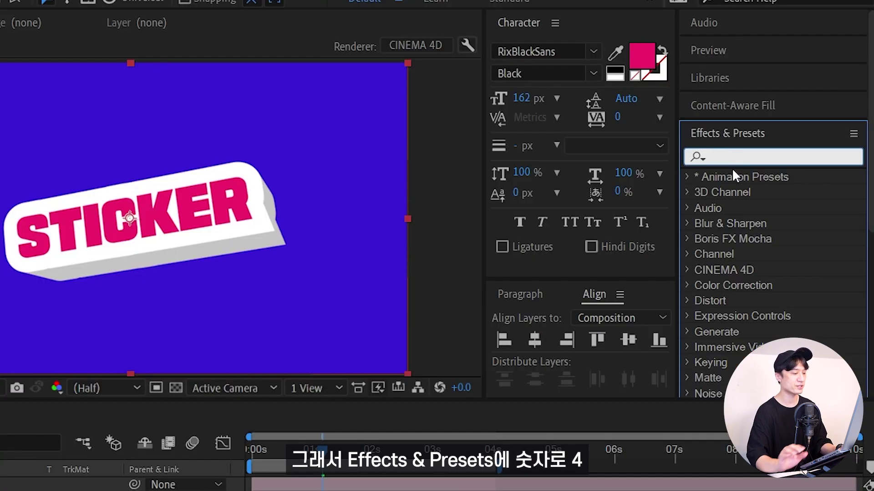
pyautogui.write('4')
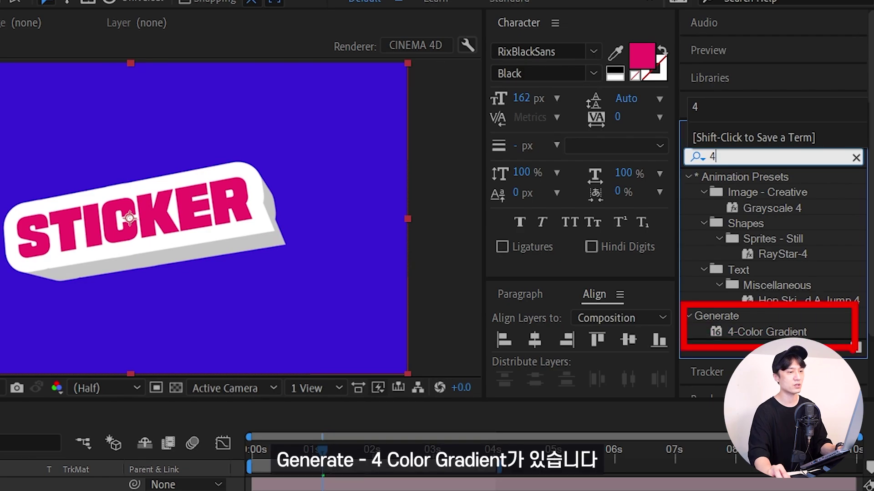
pyautogui.moveTo(765, 337); pyautogui.dragTo(122, 356)
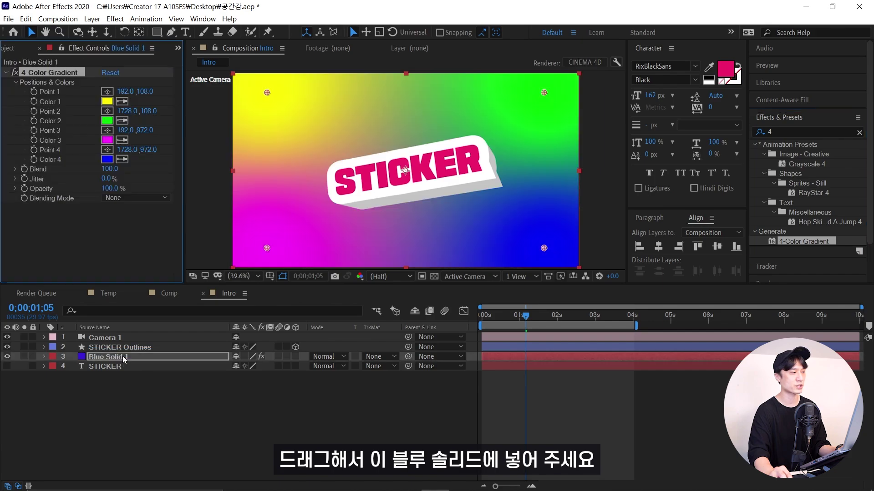
# Set the four gradient colours to ffffff, cccccc, 555555 and 000000.
pyautogui.click(107, 102)
pyautogui.write('ffffff')
pyautogui.press('Return')
pyautogui.click(107, 121)
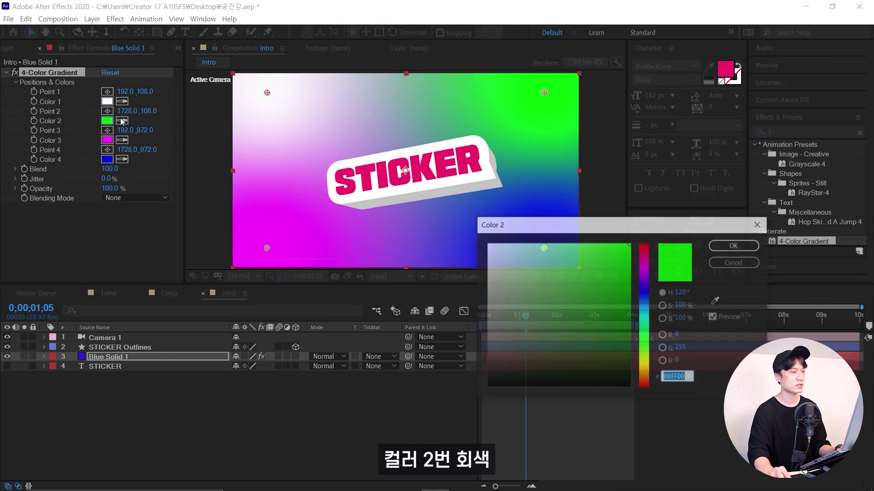
pyautogui.write('cccccc')
pyautogui.press('Return')
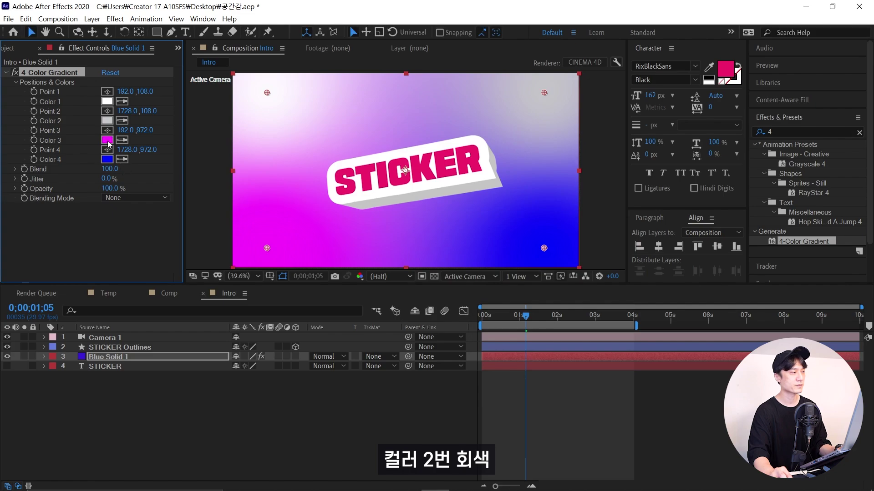
pyautogui.click(108, 140)
pyautogui.write('555555')
pyautogui.press('Return')
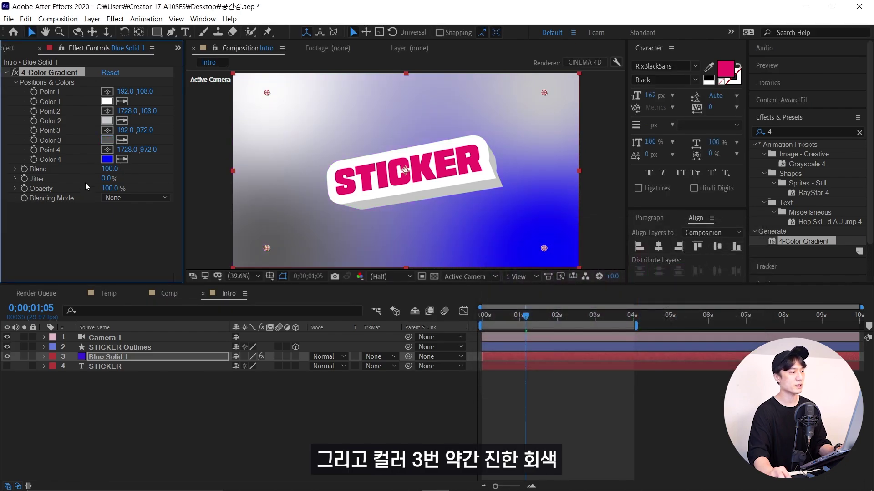
pyautogui.click(107, 159)
pyautogui.write('000000')
pyautogui.press('Return')
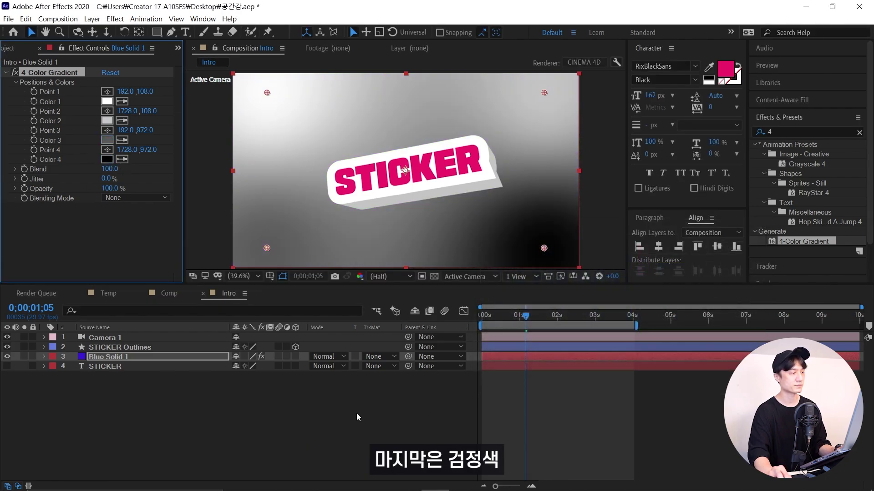
# Set the gradient's Blend to 500, Jitter to 100 and blending mode to Multiply.
pyautogui.click(110, 169)
pyautogui.write('500')
pyautogui.press('Return')
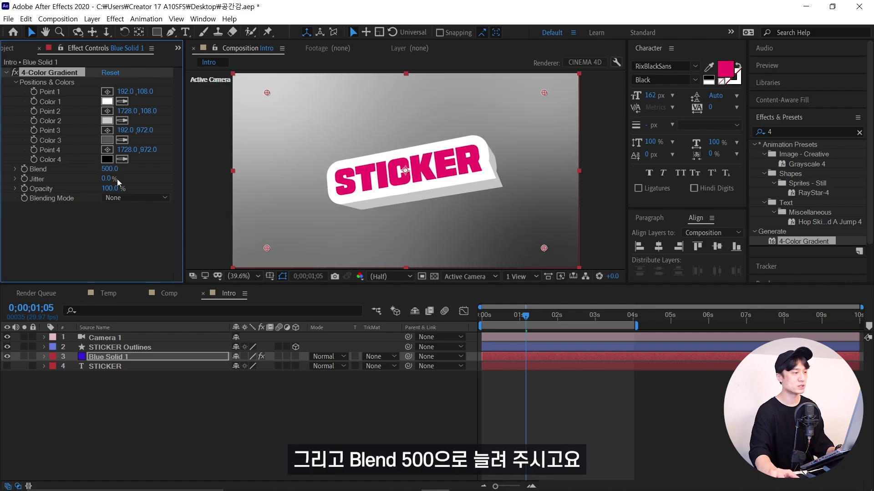
pyautogui.click(108, 179)
pyautogui.write('100')
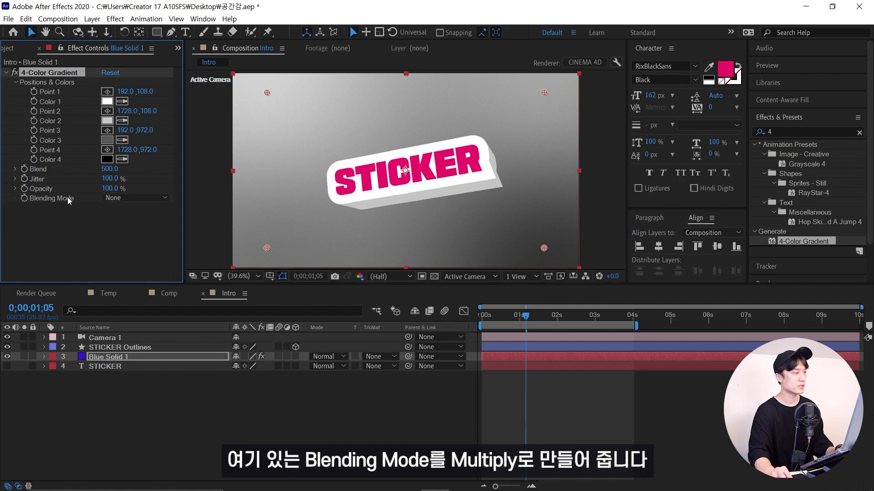
pyautogui.click(111, 198)
pyautogui.click(136, 244)
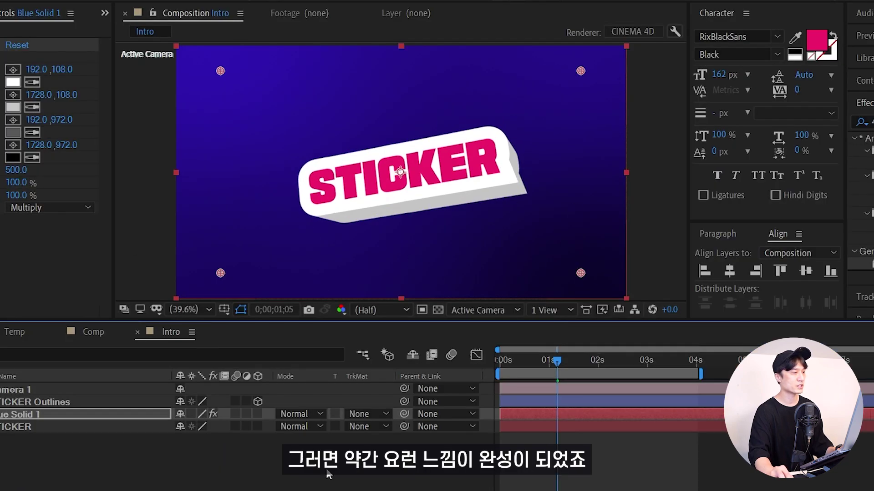
pyautogui.click(329, 475)
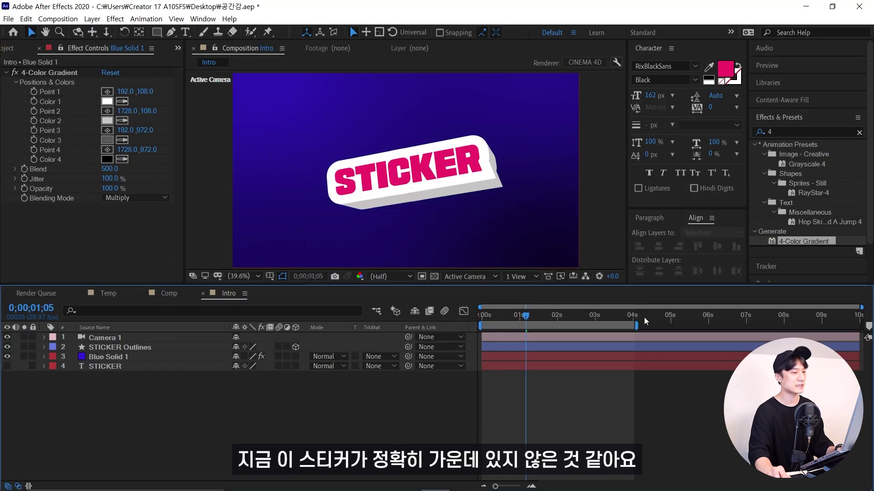
# At the 4-second mark, shift Camera 1's Point of Interest to 999, 553, 0 and collapse its properties.
pyautogui.click(631, 318)
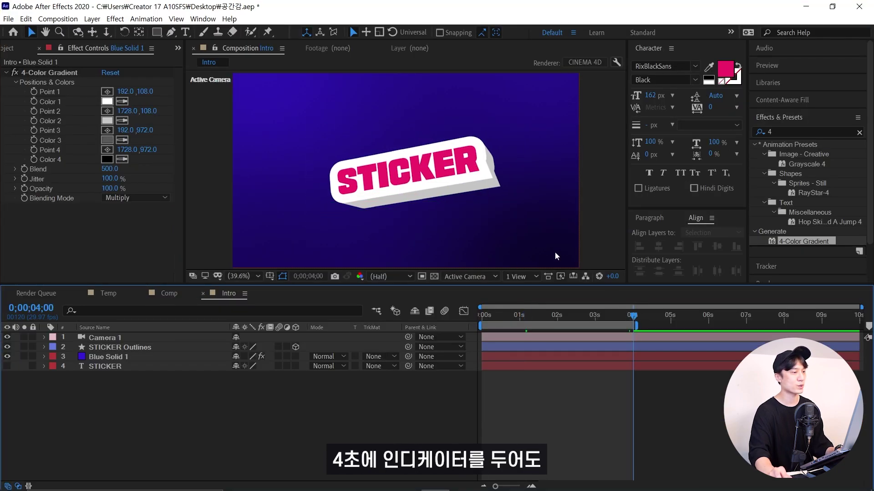
pyautogui.click(93, 339)
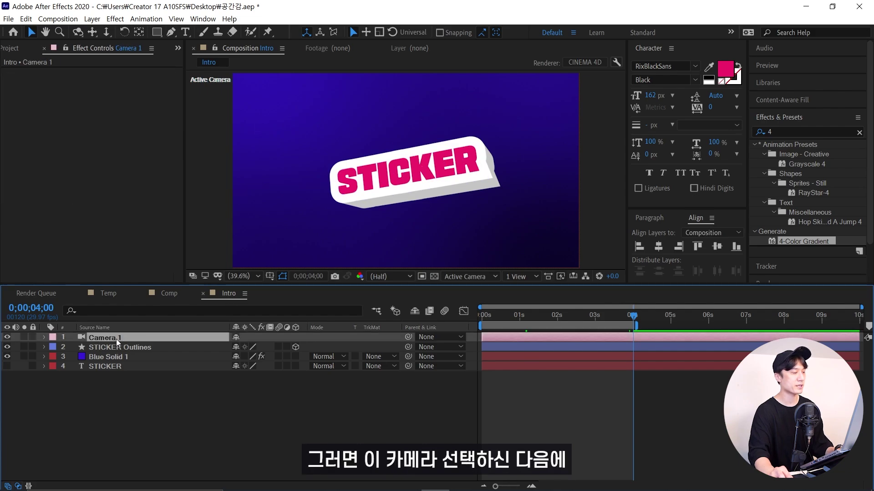
pyautogui.press('a')
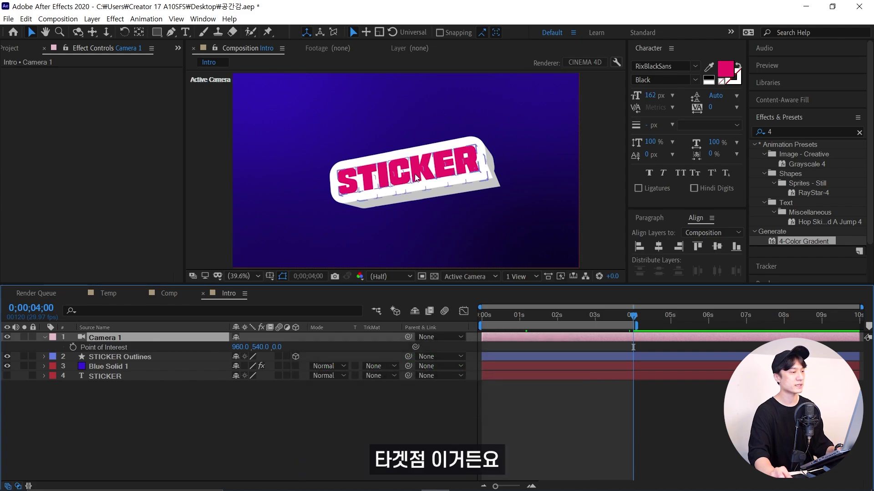
pyautogui.moveTo(240, 348); pyautogui.dragTo(276, 348)
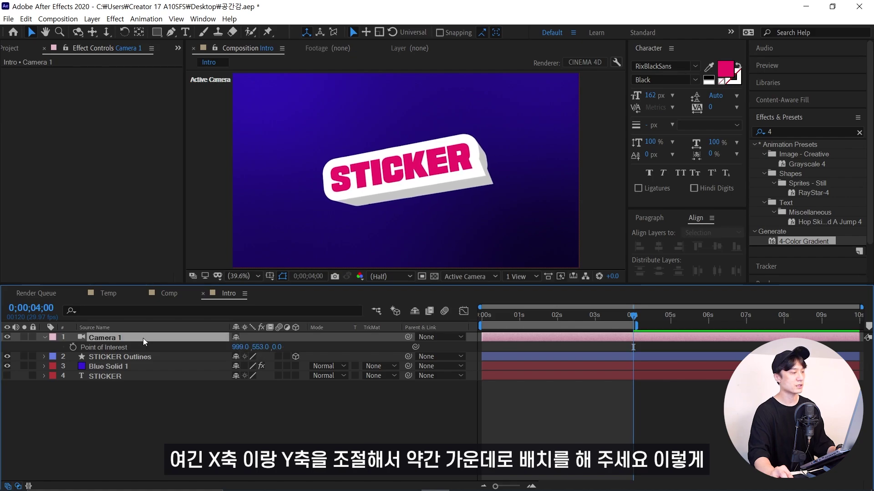
pyautogui.click(45, 338)
pyautogui.click(170, 395)
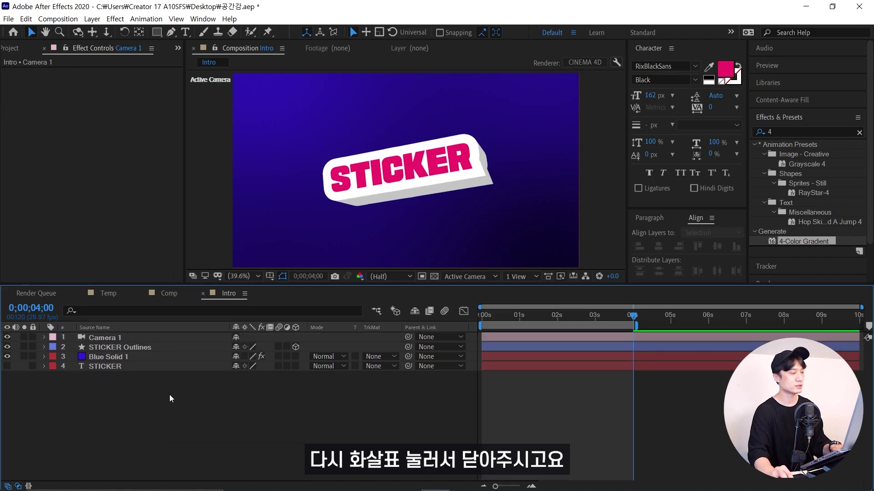
# Create a new white (FFFFFF) solid layer.
pyautogui.hotkey('ctrl', 'y')
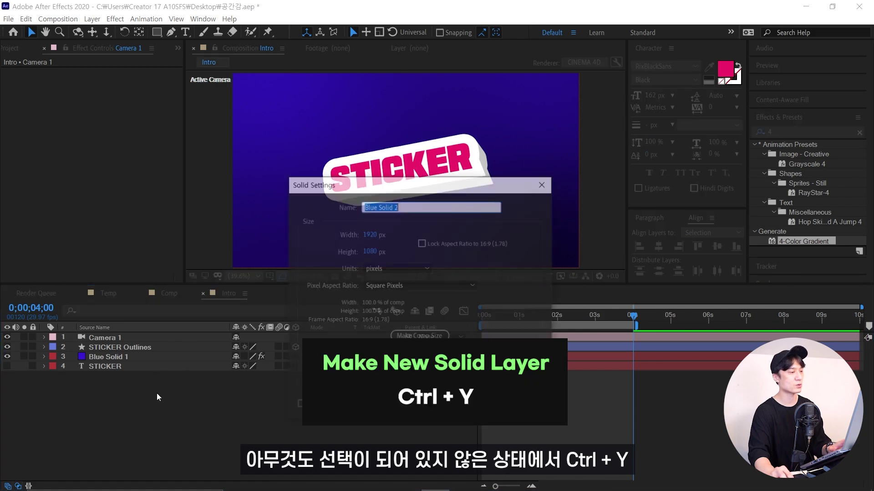
pyautogui.click(318, 364)
pyautogui.write('ffffff')
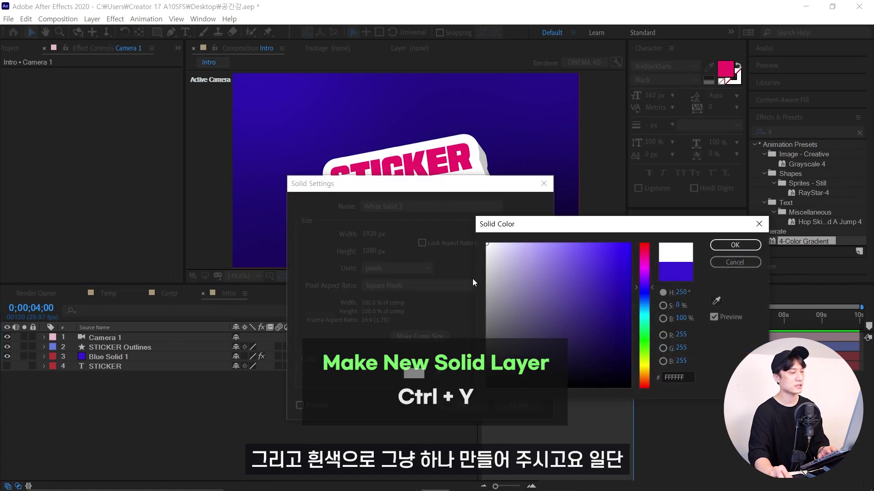
pyautogui.press('Return')
pyautogui.press('Return')
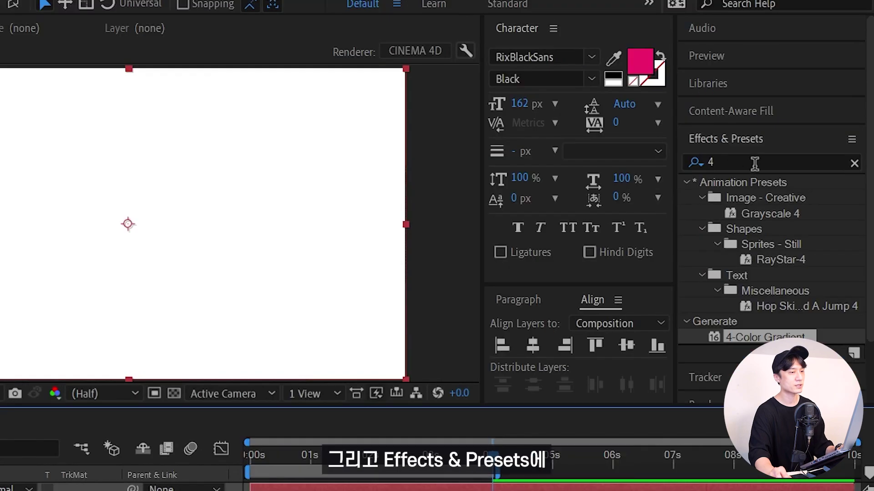
# Apply CC Ball Action to the white solid and move it just above Blue Solid 1.
pyautogui.hotkey('ctrl', '5')
pyautogui.write('ball')
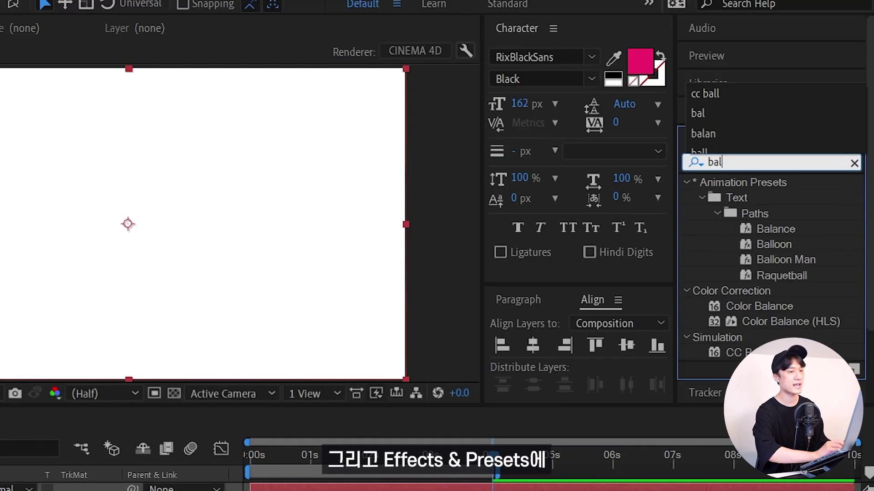
pyautogui.moveTo(750, 291); pyautogui.dragTo(109, 339)
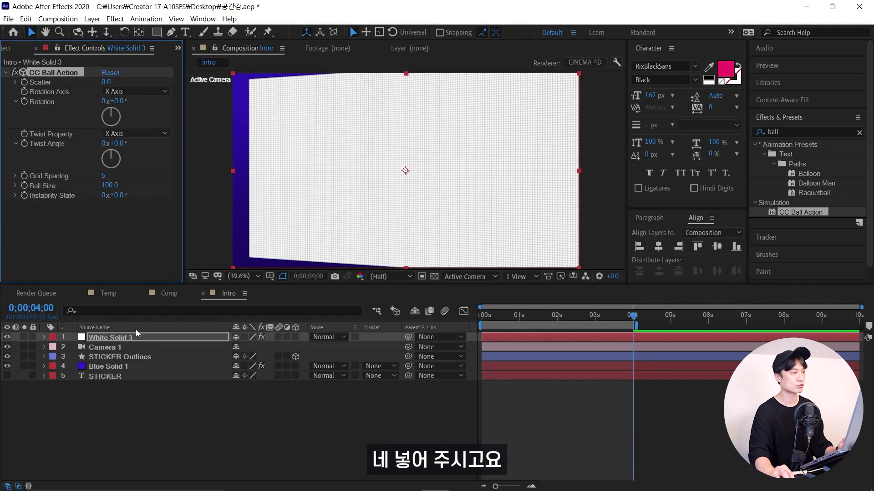
pyautogui.moveTo(121, 337); pyautogui.dragTo(123, 363)
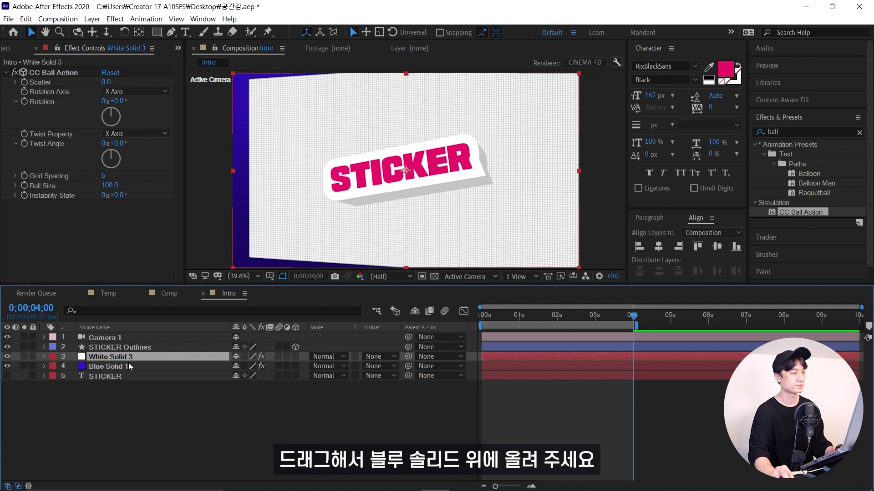
# Set CC Ball Action to Scatter 1000, Grid Spacing 50 and Ball Size 10.
pyautogui.click(105, 81)
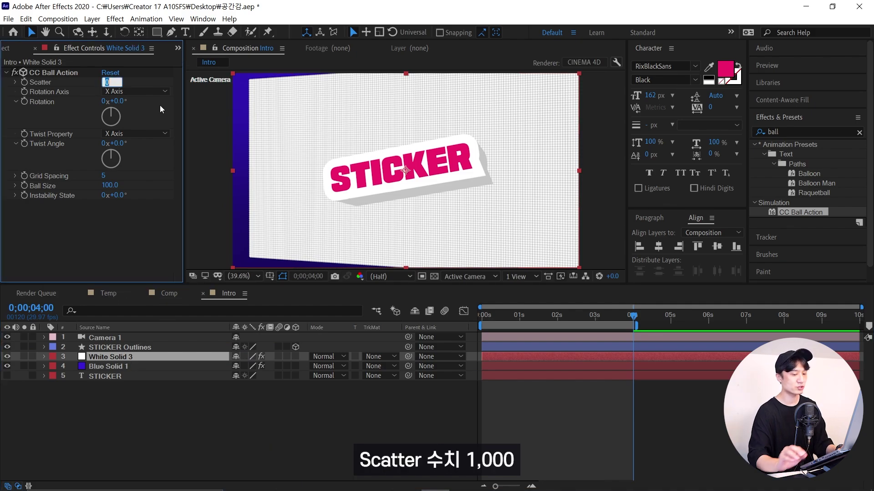
pyautogui.write('1000')
pyautogui.press('Return')
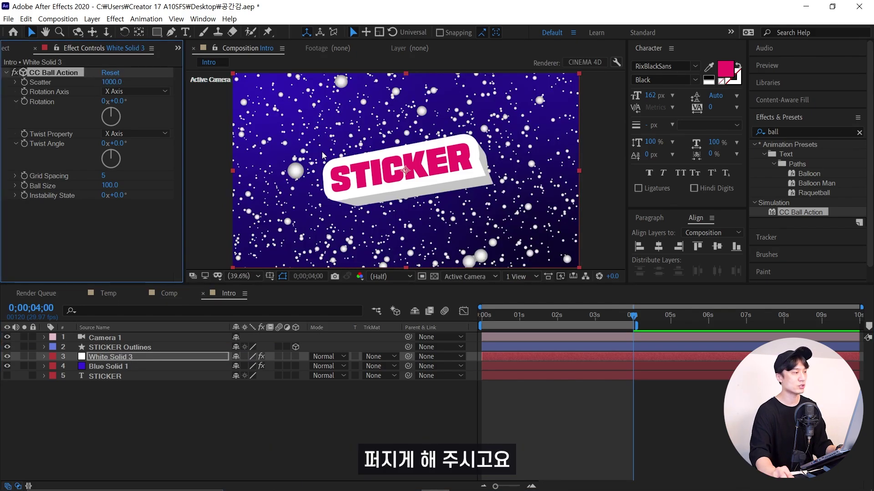
pyautogui.write('50')
pyautogui.press('Return')
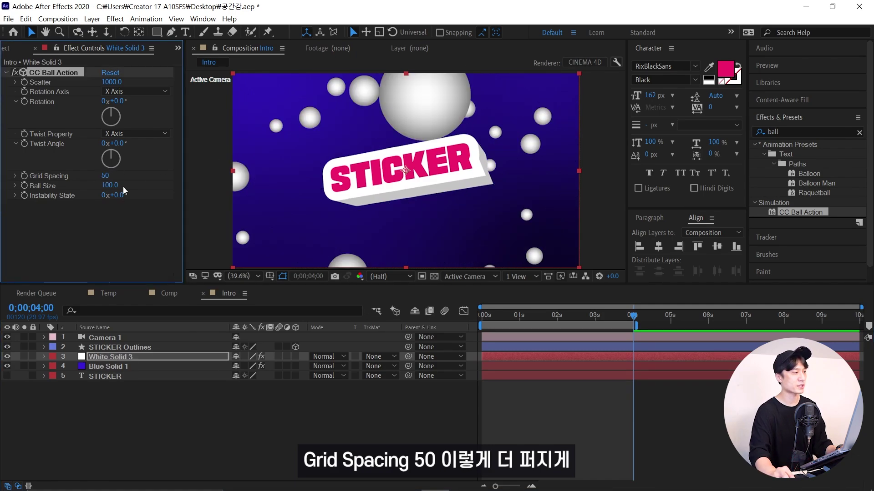
pyautogui.click(110, 185)
pyautogui.write('10')
pyautogui.press('Return')
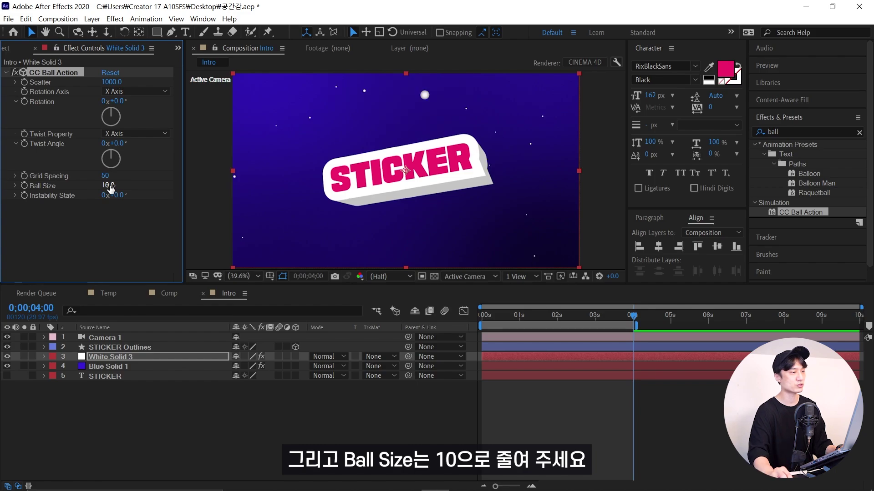
pyautogui.click(118, 358)
pyautogui.click(782, 132)
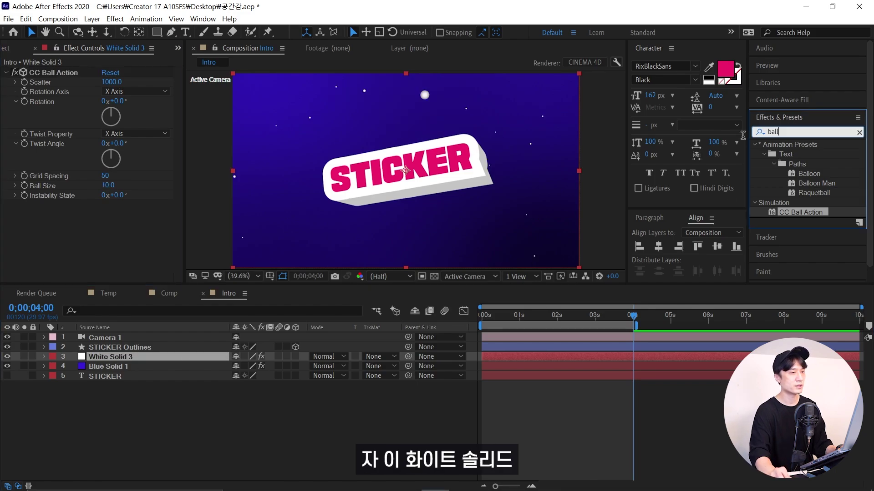
# Add a Fill effect to White Solid 3 with a light purple (735AFB) colour.
pyautogui.write('fill')
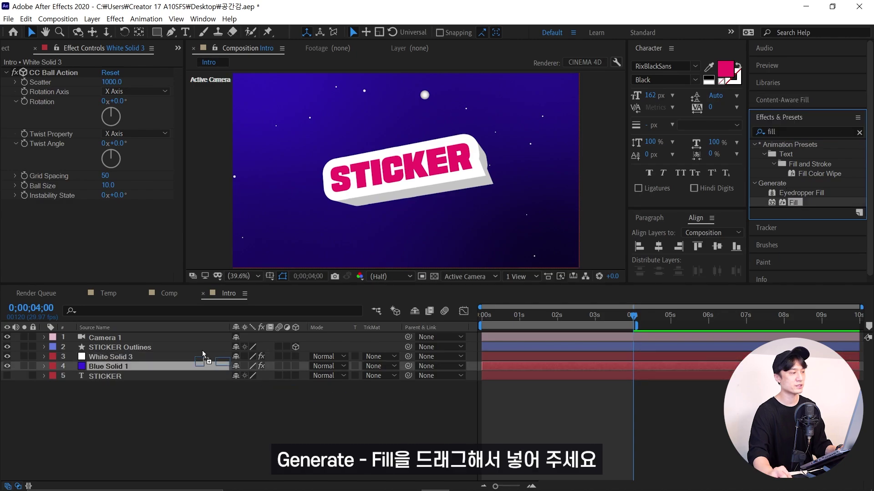
pyautogui.moveTo(793, 203); pyautogui.dragTo(63, 225)
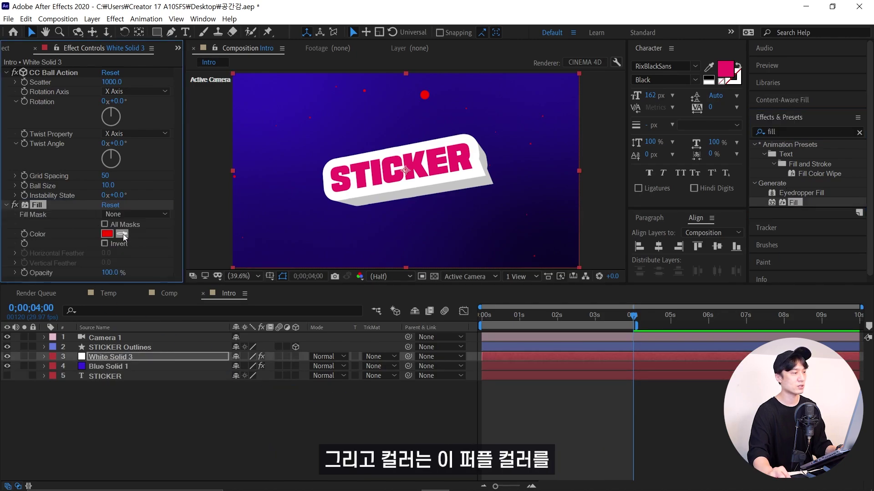
pyautogui.click(109, 234)
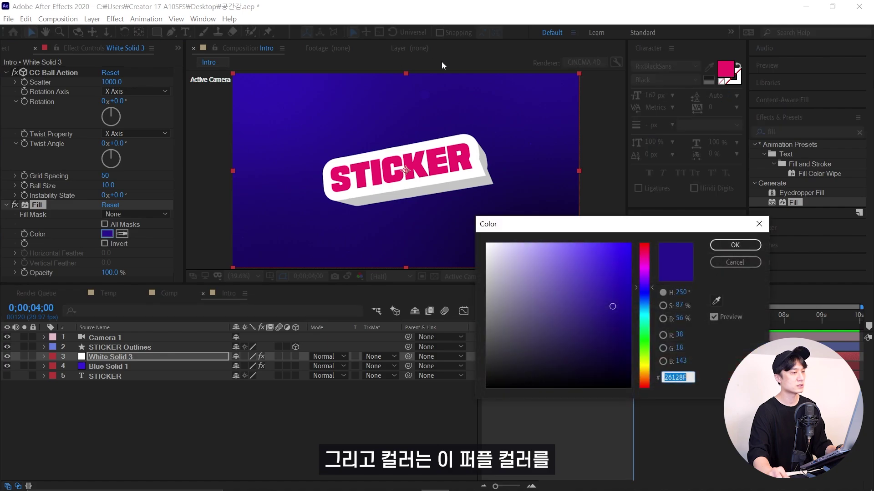
pyautogui.moveTo(585, 261); pyautogui.dragTo(576, 252)
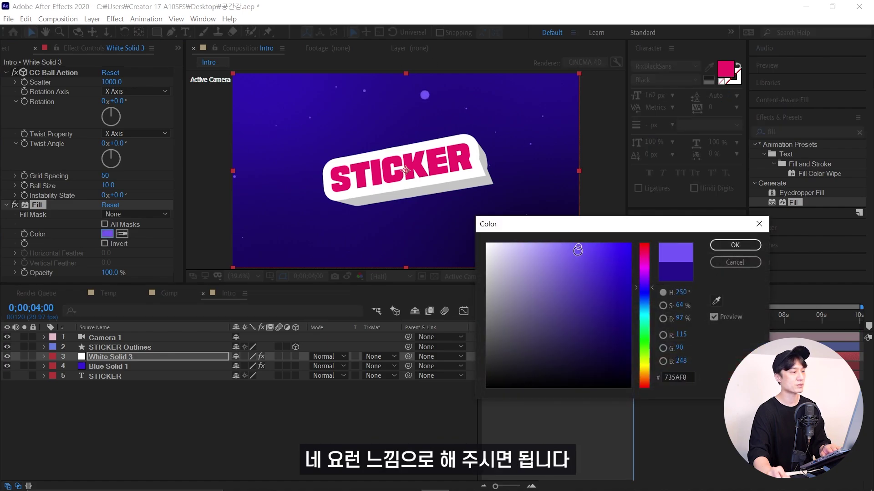
pyautogui.press('Return')
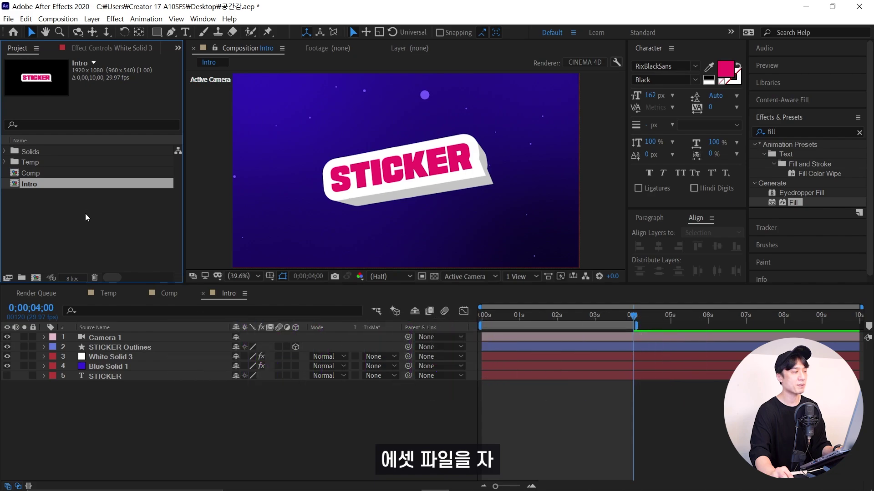
# Import Asset 1.png, Asset 2.png and Asset 3.png as individual files, not a PNG sequence.
pyautogui.click(64, 224)
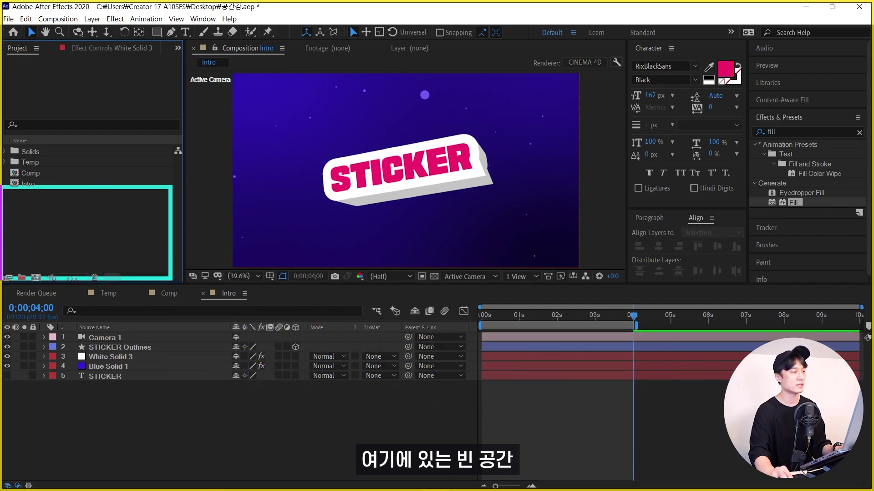
pyautogui.doubleClick(52, 223)
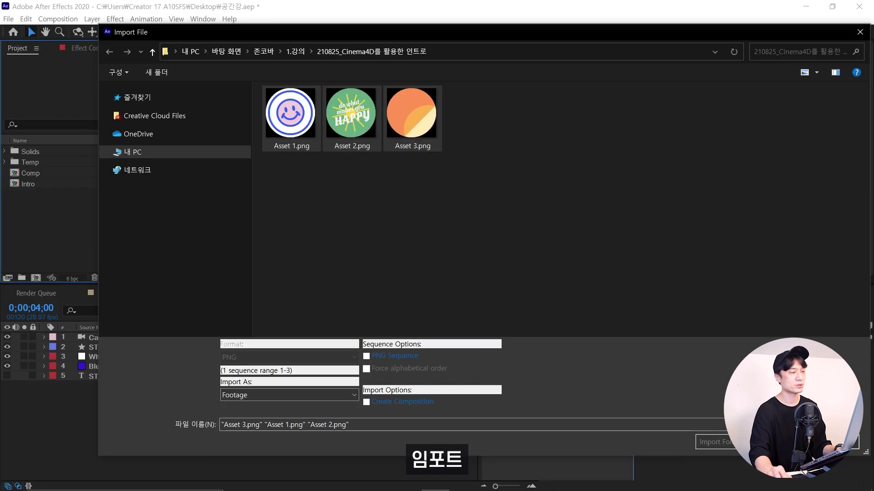
pyautogui.press('Return')
pyautogui.click(52, 195)
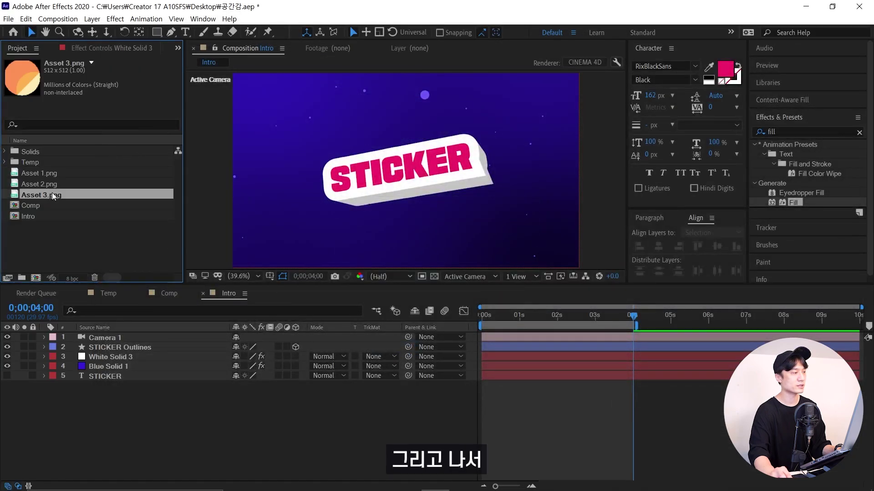
# Add Asset 3.png to the Intro composition as a 3D layer and apply CC Sphere to it.
pyautogui.moveTo(67, 194)
pyautogui.mouseDown()
pyautogui.moveTo(558, 236)
pyautogui.moveTo(545, 233)
pyautogui.mouseUp()
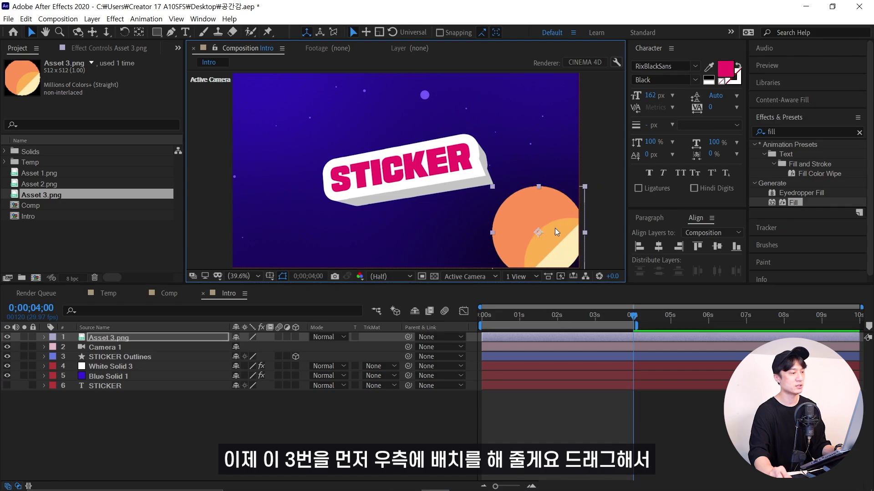
pyautogui.click(295, 337)
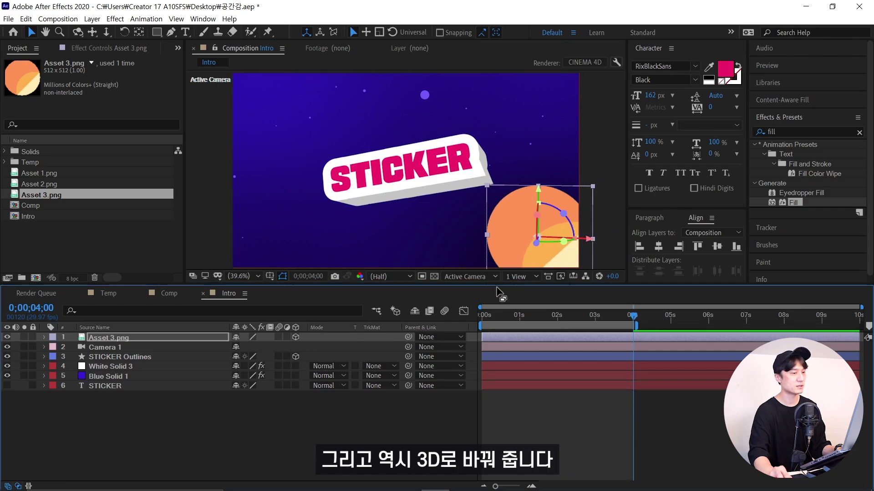
pyautogui.click(763, 133)
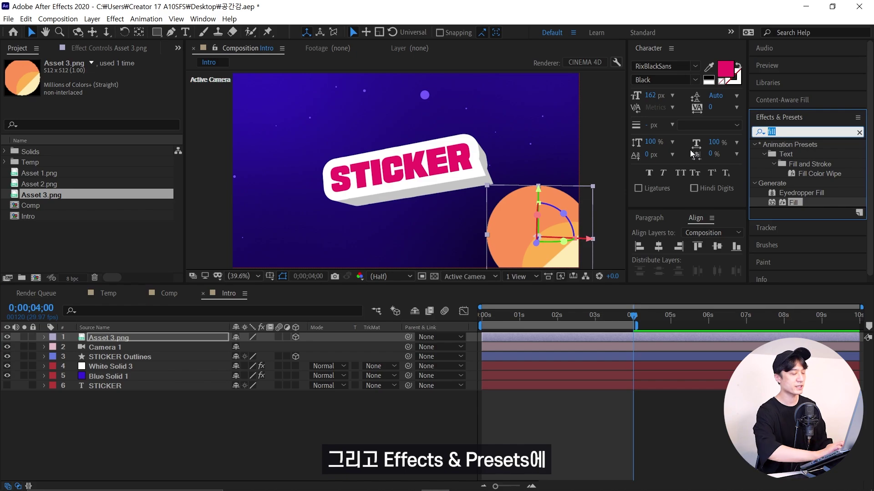
pyautogui.write('sphere')
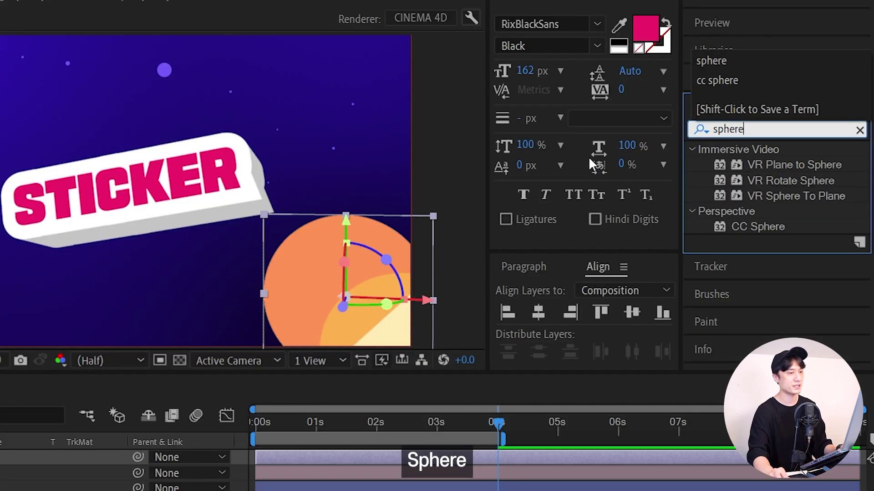
pyautogui.click(754, 227)
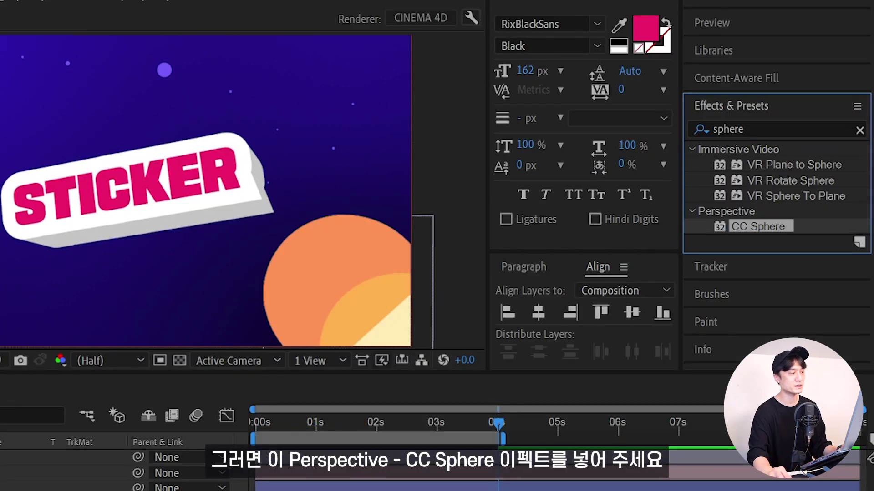
pyautogui.moveTo(757, 227); pyautogui.dragTo(306, 324)
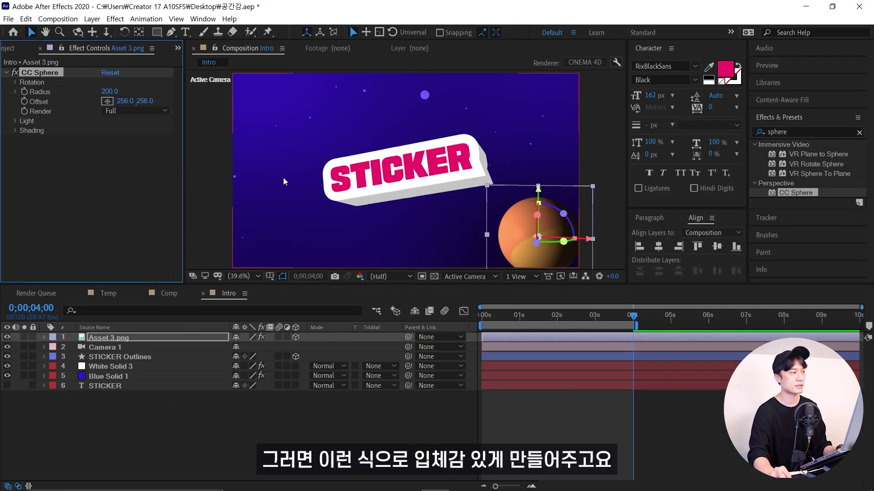
# Give the sphere Radius 270, Light Height 100 and Ambient 50, placed at lower right.
pyautogui.moveTo(117, 93); pyautogui.dragTo(156, 94)
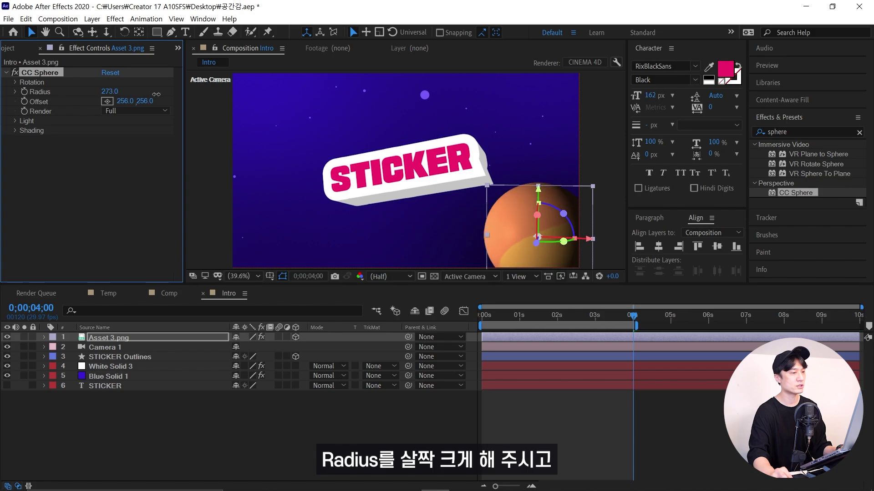
pyautogui.moveTo(519, 216); pyautogui.dragTo(533, 224)
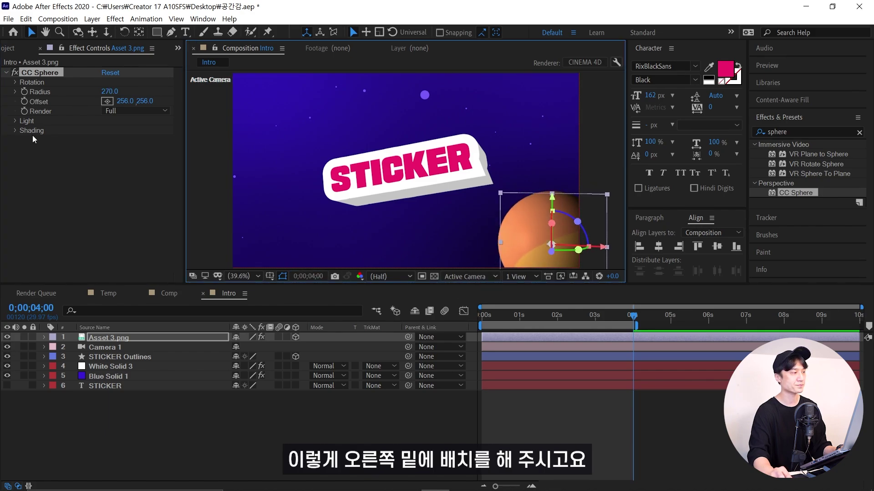
pyautogui.click(15, 121)
pyautogui.write('1000')
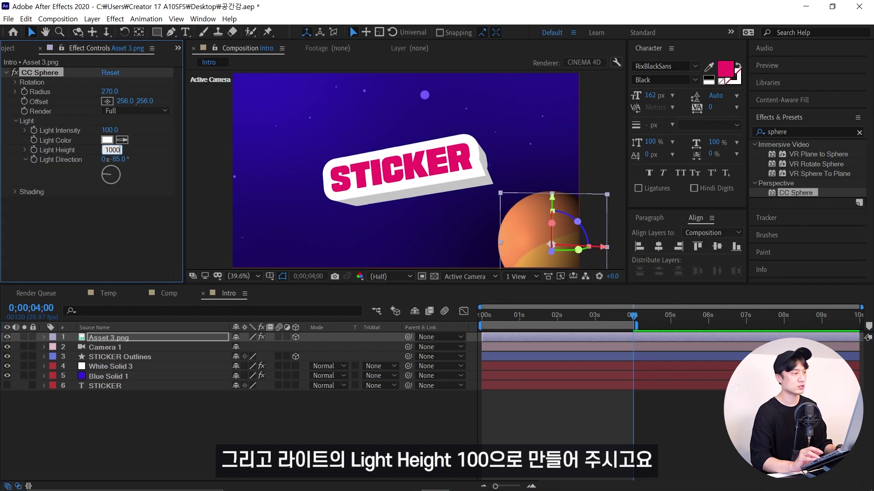
pyautogui.click(16, 191)
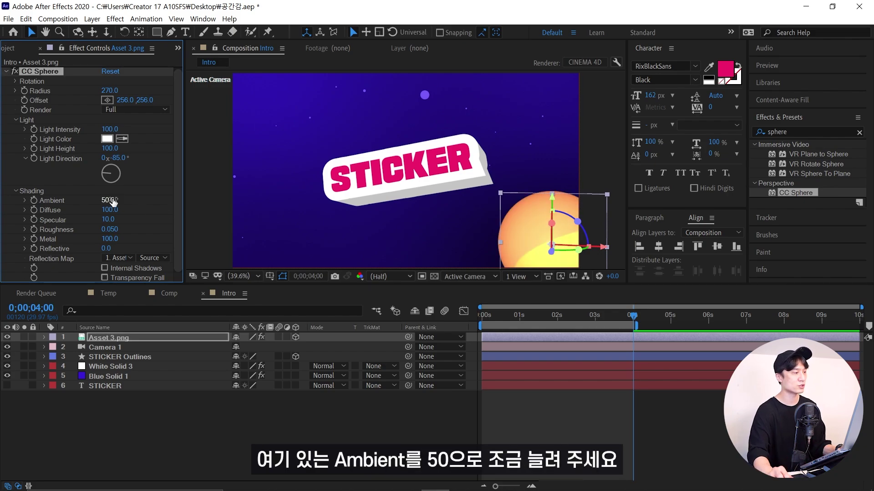
pyautogui.click(230, 297)
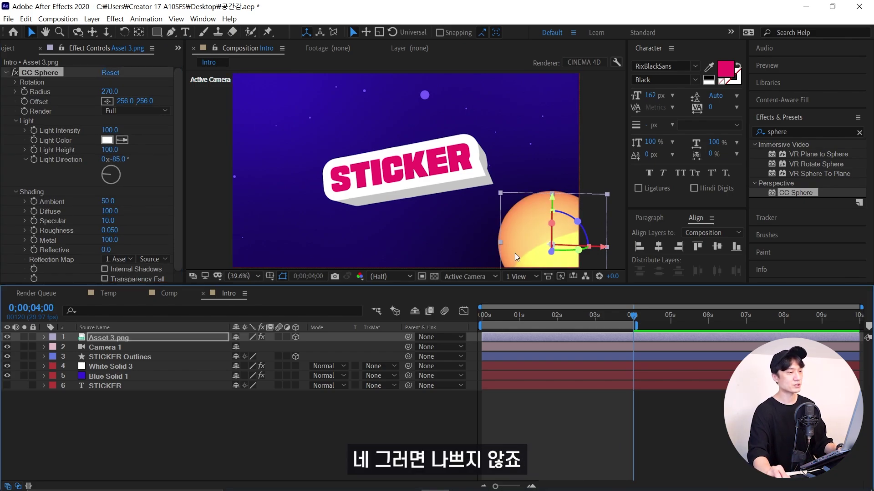
# Bring the planet forward to Position Z -1227.5 and reposition it in the frame.
pyautogui.press('p')
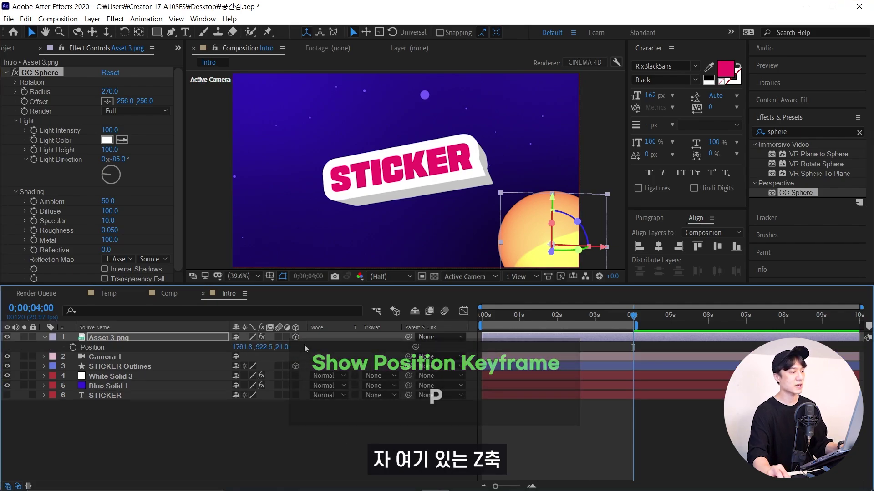
pyautogui.moveTo(282, 348); pyautogui.dragTo(219, 352)
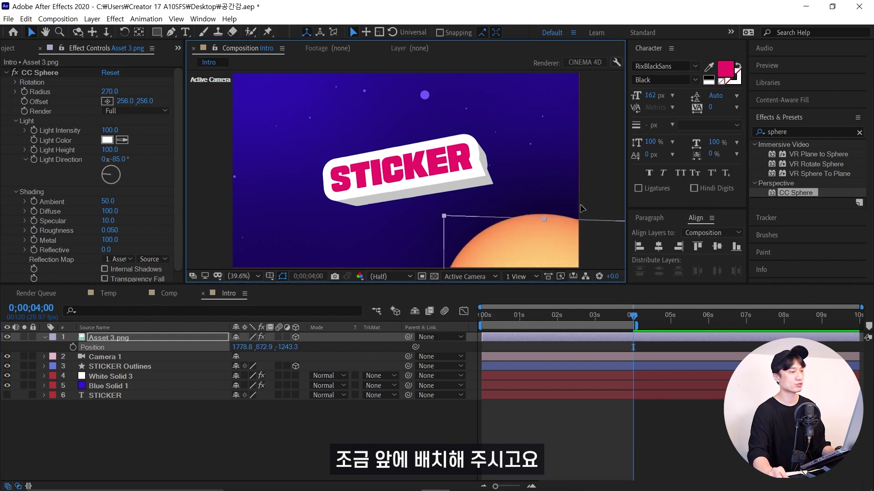
pyautogui.moveTo(559, 200)
pyautogui.mouseDown()
pyautogui.moveTo(585, 190)
pyautogui.moveTo(538, 220)
pyautogui.mouseUp()
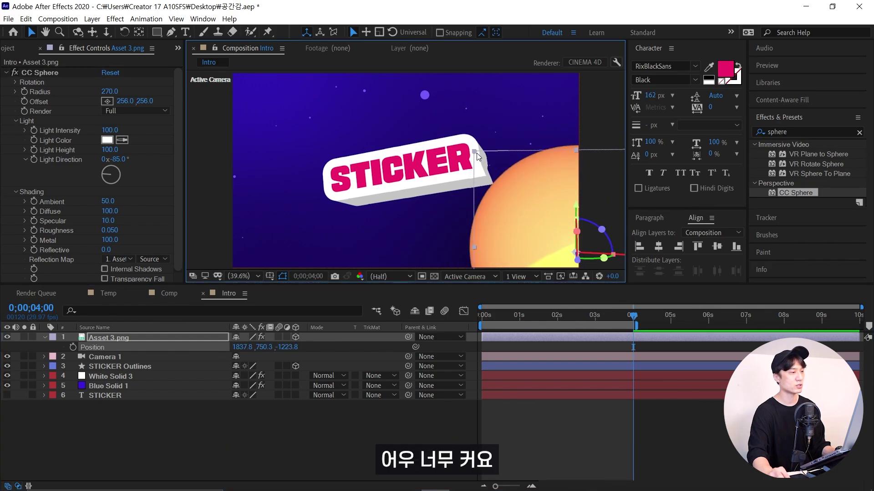
# Set the CC Sphere Radius to 200, nudge the planet lower right, and show the Project panel.
pyautogui.click(110, 91)
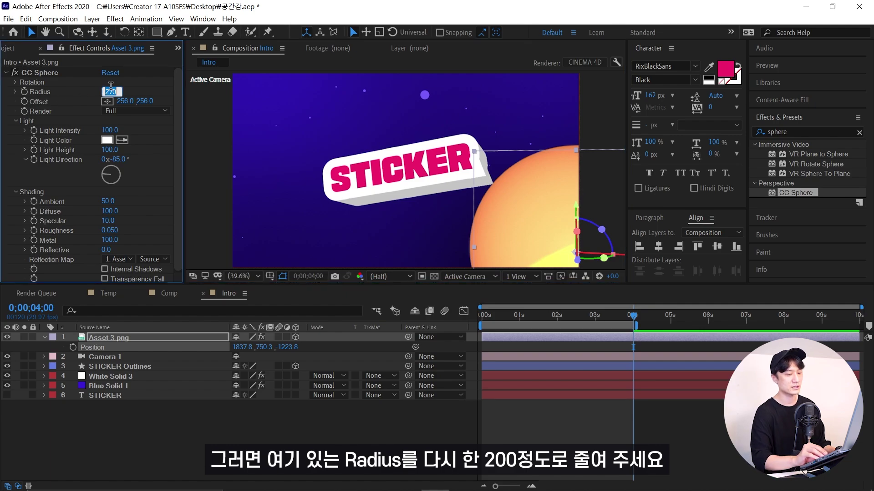
pyautogui.write('20')
pyautogui.press('Return')
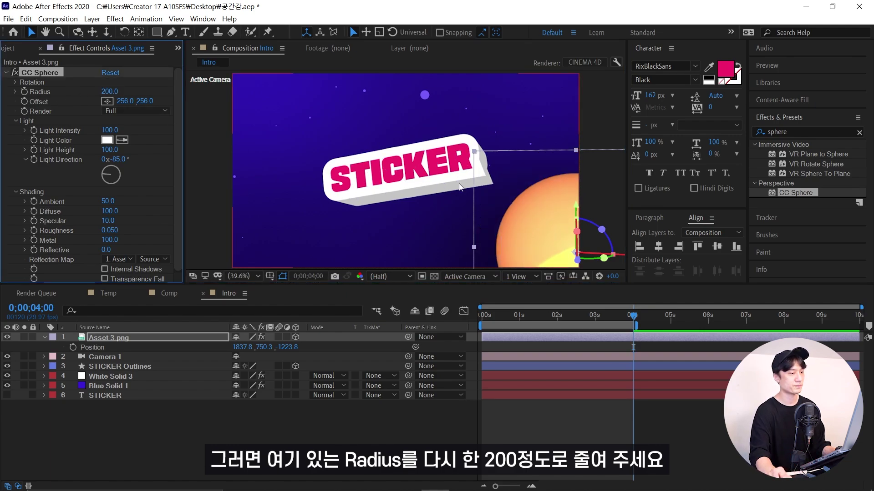
pyautogui.moveTo(526, 231); pyautogui.dragTo(526, 242)
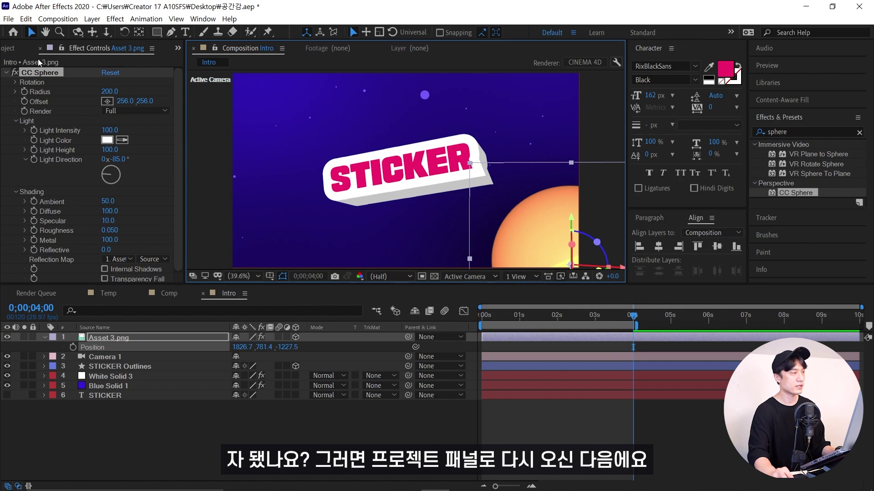
pyautogui.click(12, 50)
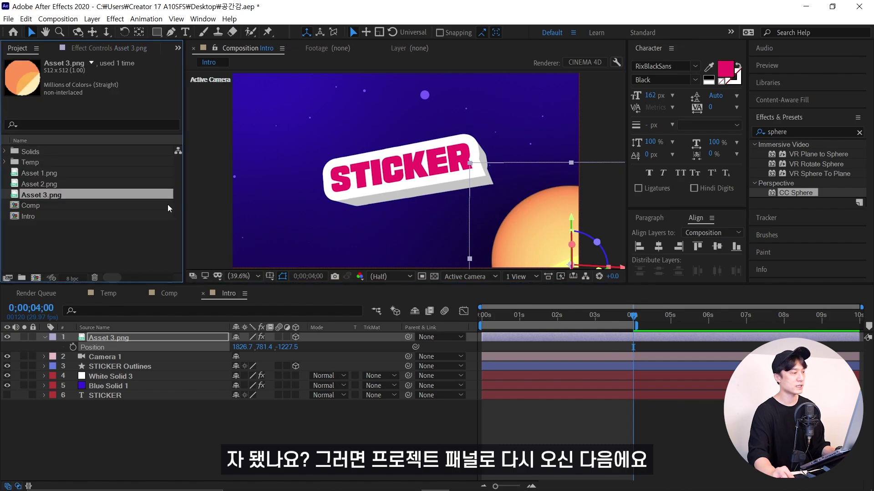
# Add Asset 2.png as the top Intro layer at lower left and make it 3D.
pyautogui.click(70, 184)
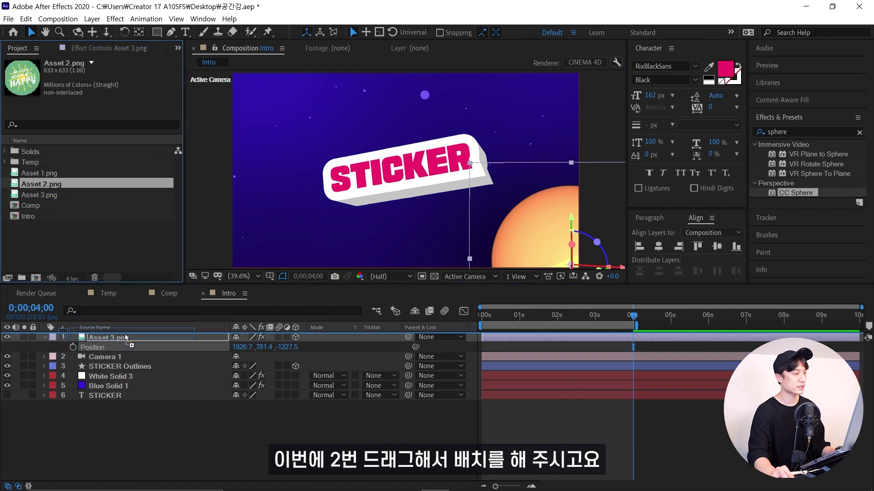
pyautogui.moveTo(128, 317); pyautogui.dragTo(120, 347)
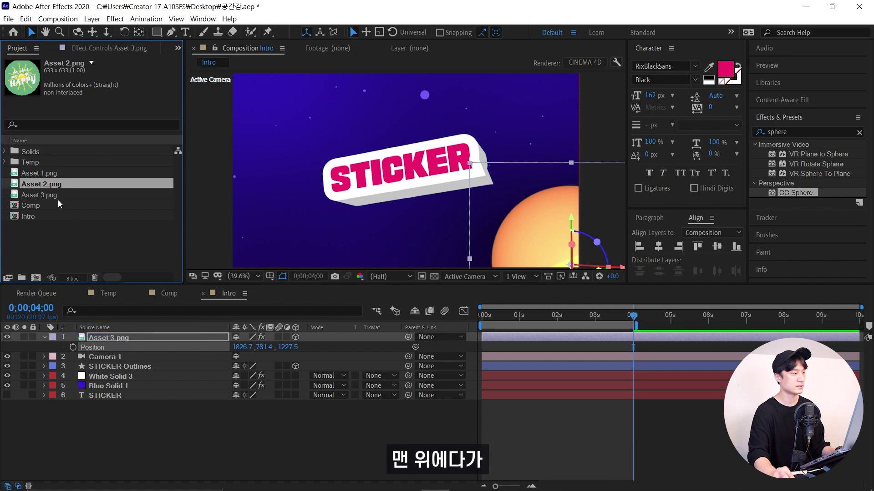
pyautogui.moveTo(41, 184); pyautogui.dragTo(113, 336)
pyautogui.moveTo(455, 111)
pyautogui.mouseDown()
pyautogui.moveTo(367, 159)
pyautogui.moveTo(336, 187)
pyautogui.mouseUp()
pyautogui.click(296, 338)
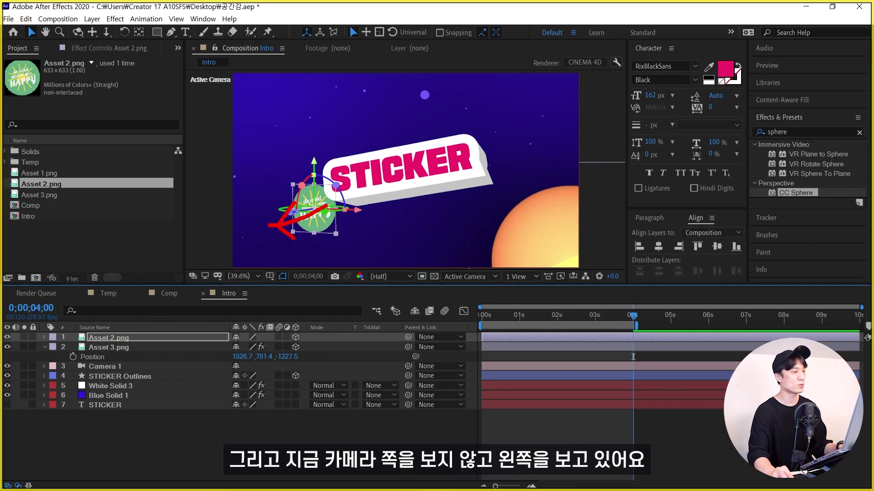
# Set the HAPPY sticker's Auto-Orient to Orient Towards Camera and nudge it down-left.
pyautogui.press('Escape')
pyautogui.rightClick(189, 333)
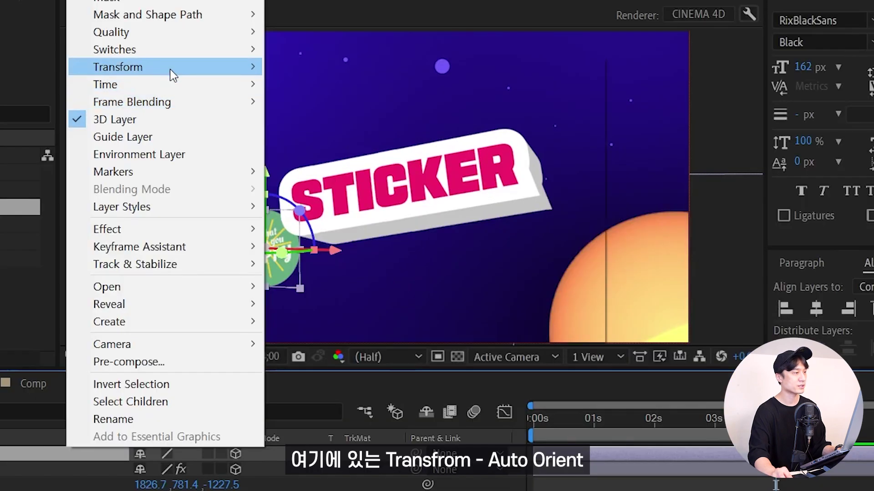
pyautogui.moveTo(172, 71)
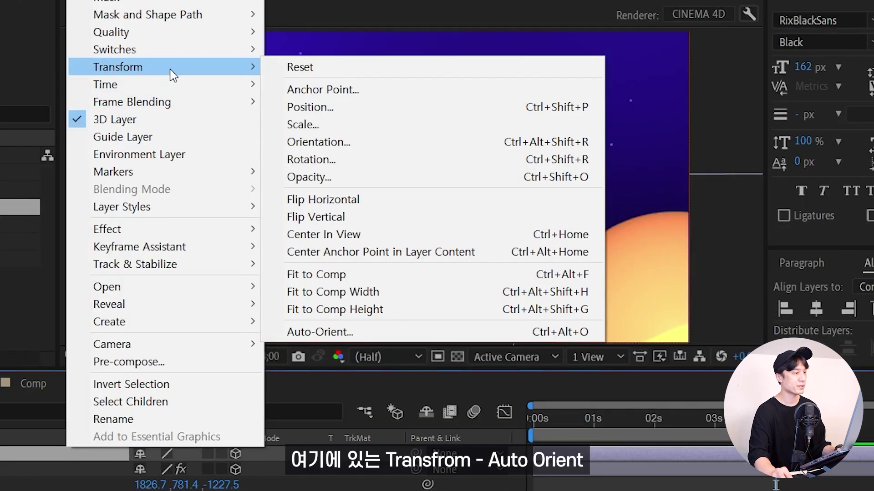
pyautogui.click(337, 331)
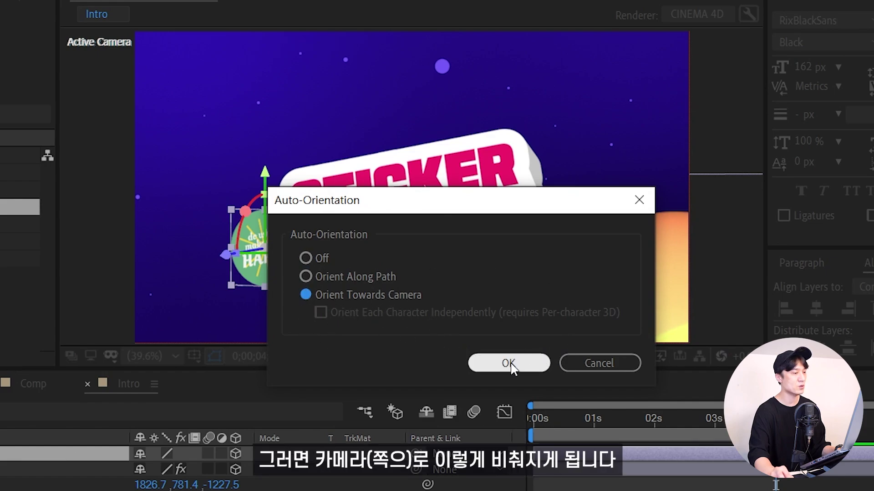
pyautogui.click(508, 363)
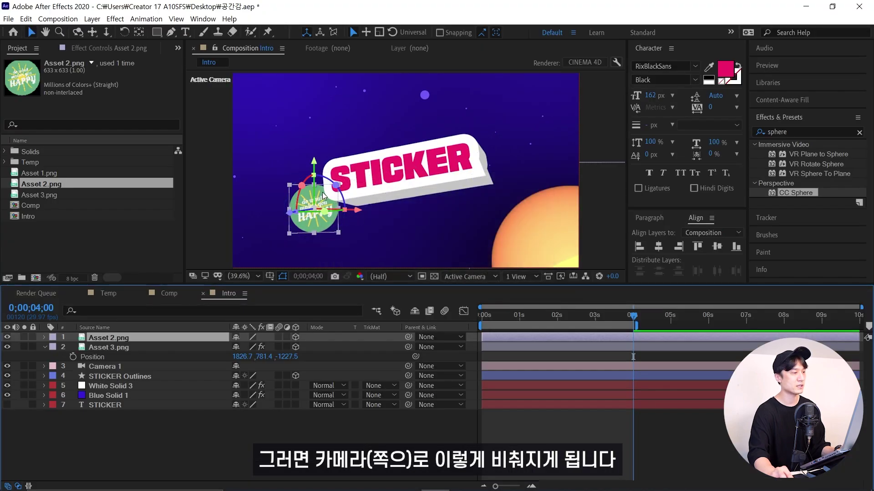
pyautogui.moveTo(326, 198); pyautogui.dragTo(310, 210)
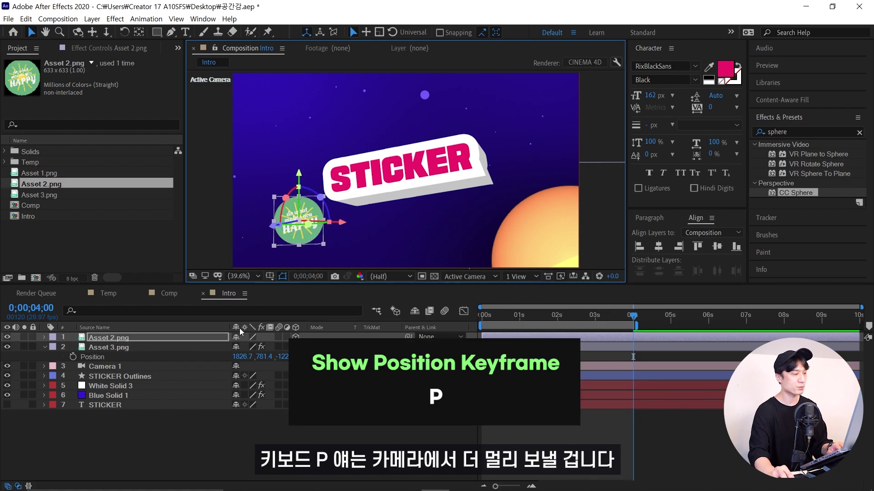
# Push the HAPPY sticker back to about Z 4045 and place it below the STICKER title.
pyautogui.press('p')
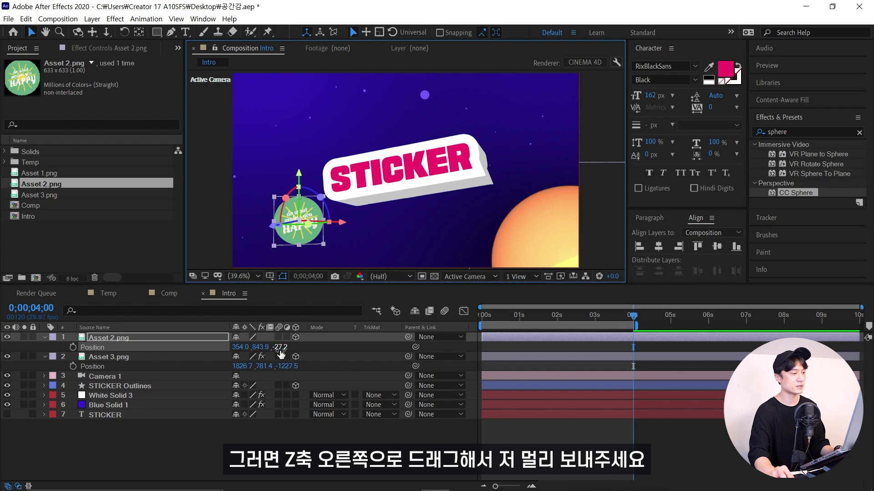
pyautogui.moveTo(280, 348); pyautogui.dragTo(532, 340)
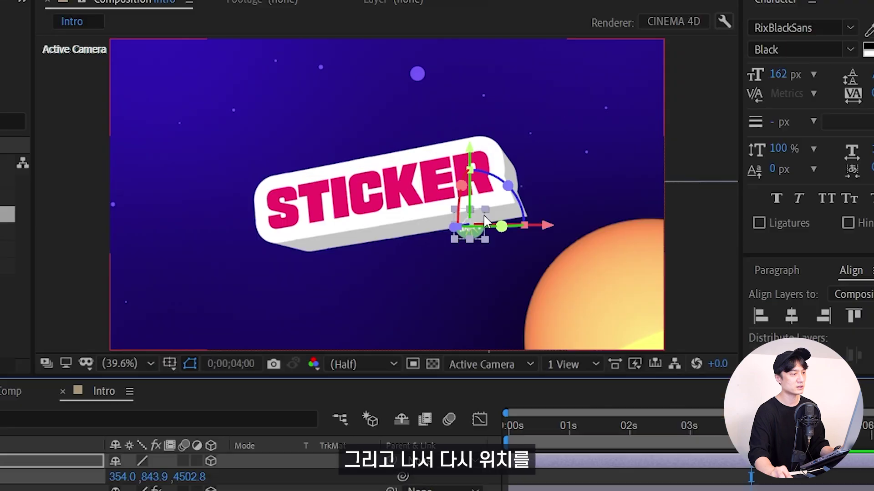
pyautogui.moveTo(457, 191); pyautogui.dragTo(341, 220)
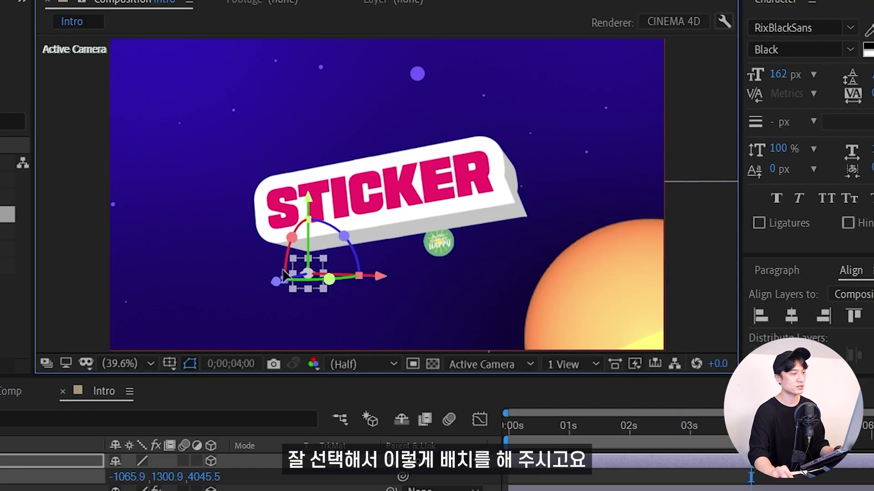
# Duplicate the HAPPY sticker layer and replace the copy with Asset 1.png.
pyautogui.moveTo(283, 274); pyautogui.dragTo(248, 280)
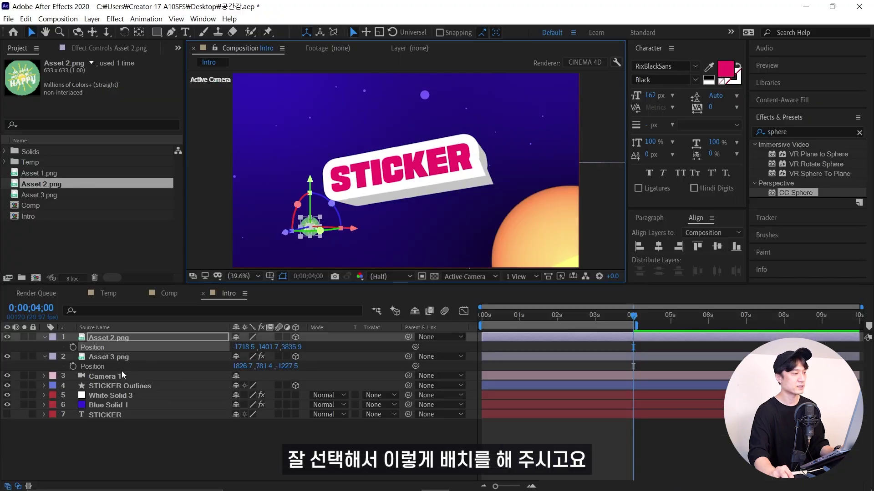
pyautogui.hotkey('ctrl', 'd')
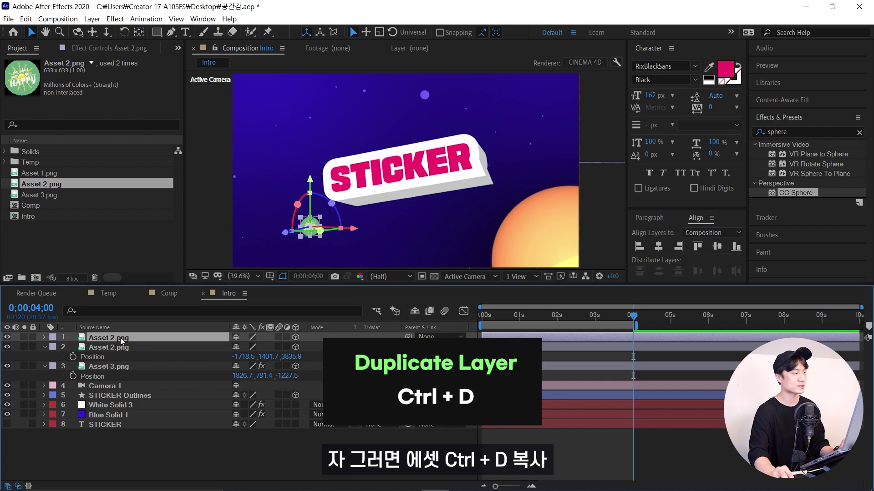
pyautogui.click(46, 175)
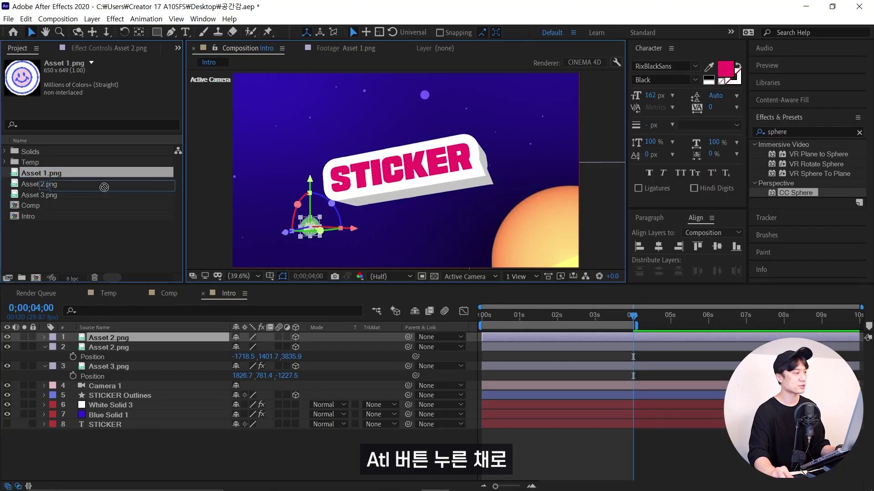
pyautogui.moveTo(92, 174)
pyautogui.mouseDown()
pyautogui.moveTo(109, 340)
pyautogui.moveTo(116, 339)
pyautogui.mouseUp()
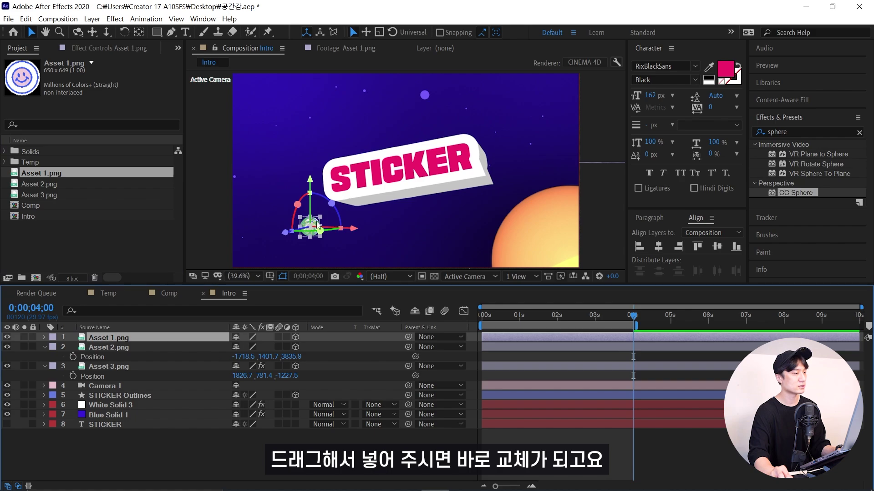
# Move and enlarge the smiley above the title, and shift HAPPY left to X -2237.3.
pyautogui.moveTo(318, 226); pyautogui.dragTo(303, 136)
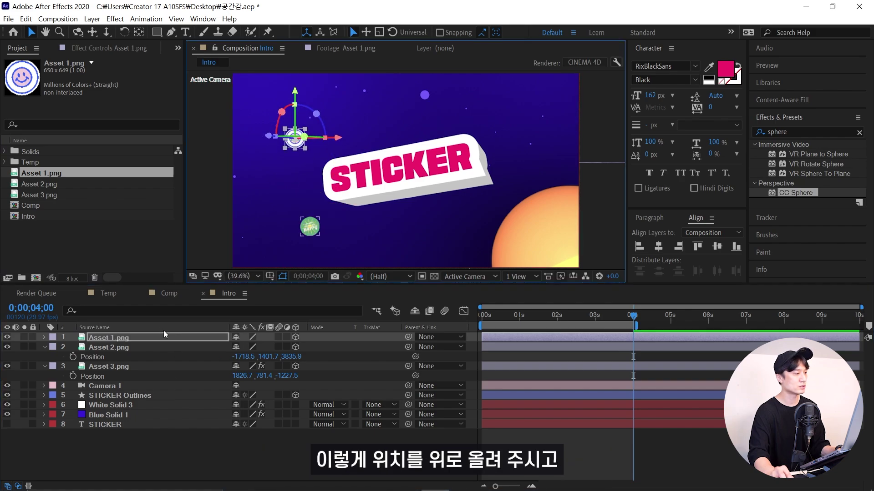
pyautogui.moveTo(305, 149); pyautogui.dragTo(309, 155)
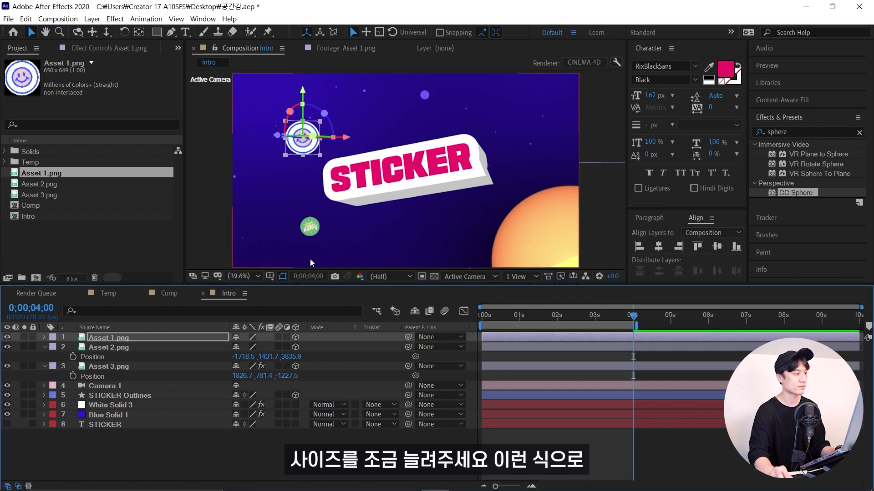
pyautogui.moveTo(310, 226); pyautogui.dragTo(273, 230)
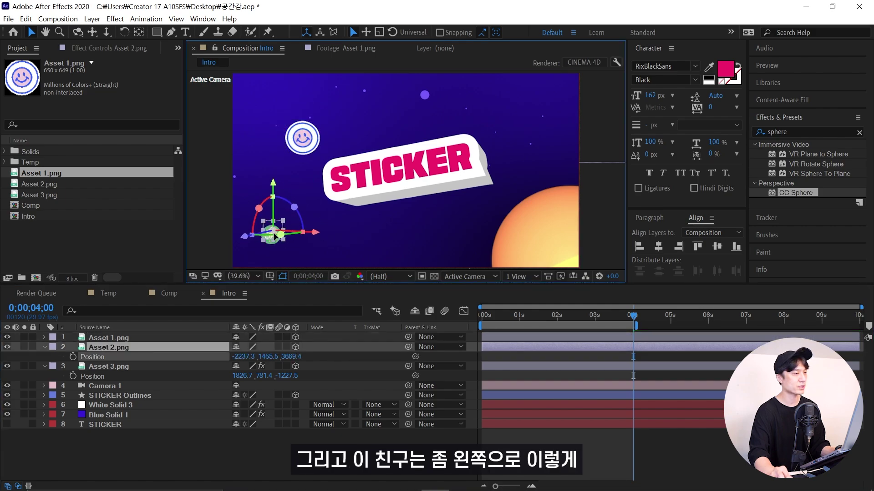
pyautogui.moveTo(307, 147); pyautogui.dragTo(312, 137)
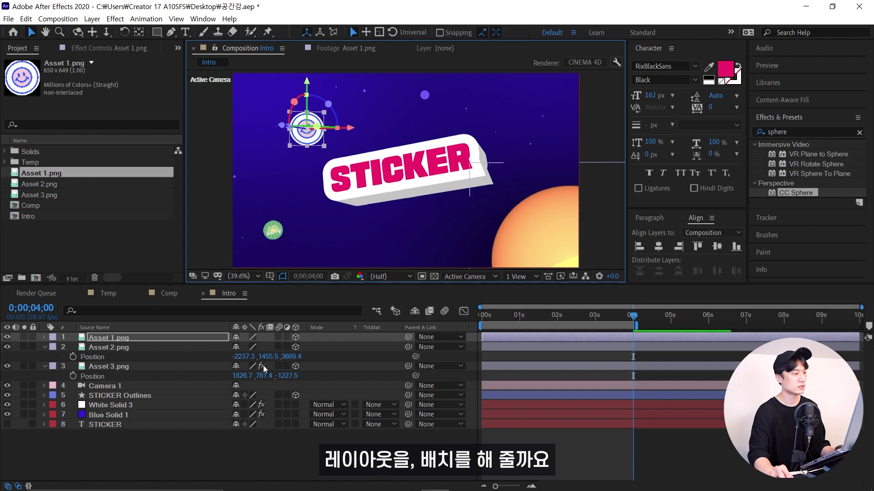
pyautogui.click(116, 338)
# Set the smiley sticker's depth to 1000 and move it to Position -421.5, 222.6, 1286.7.
pyautogui.press('p')
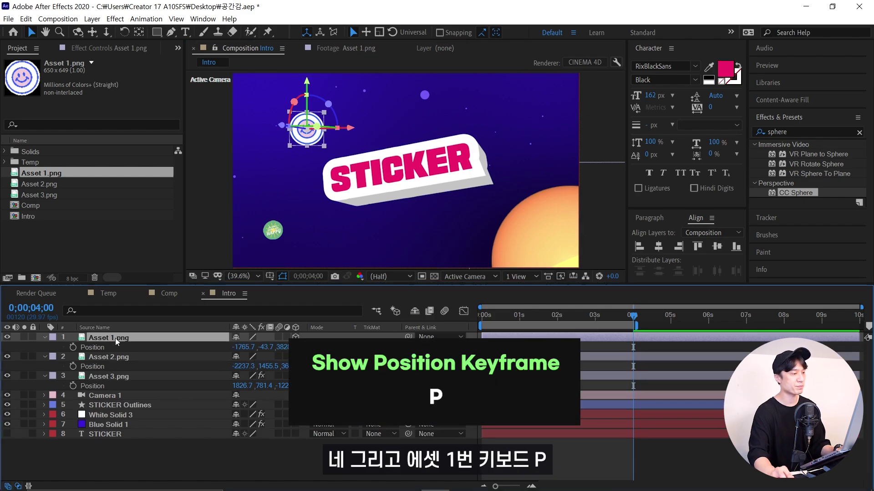
pyautogui.moveTo(284, 349); pyautogui.dragTo(214, 349)
pyautogui.click(291, 346)
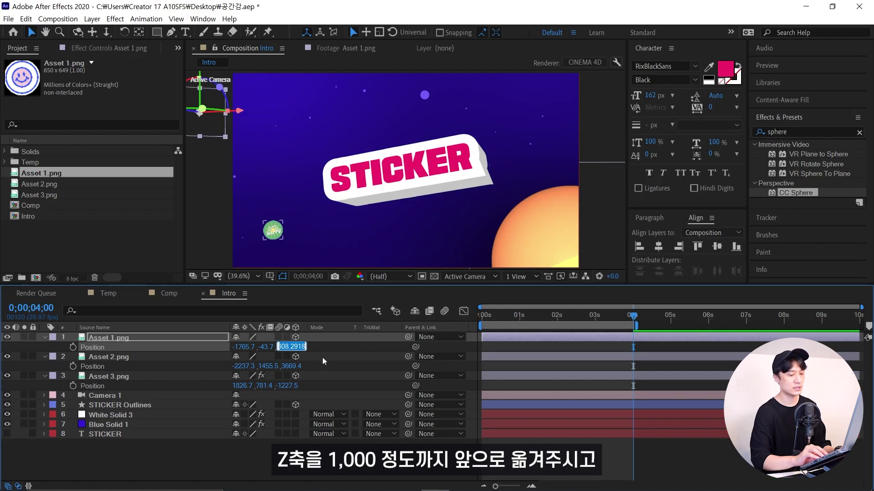
pyautogui.write('1000')
pyautogui.press('Return')
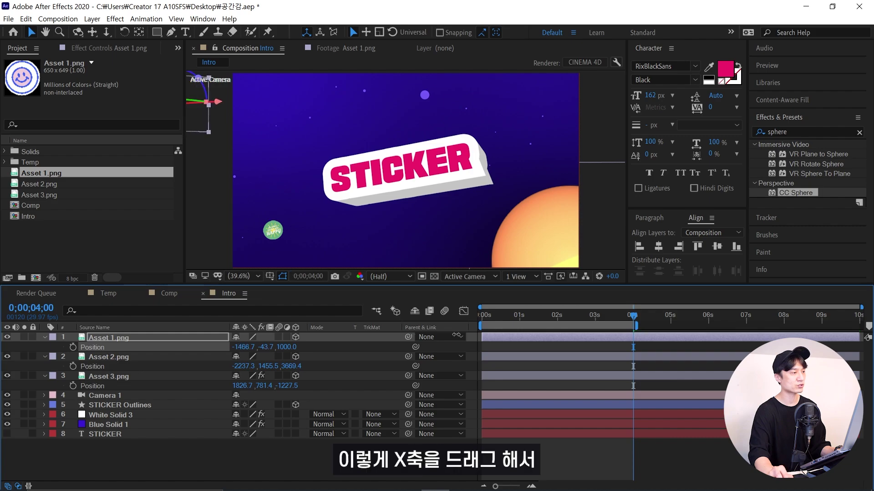
pyautogui.moveTo(200, 101)
pyautogui.mouseDown()
pyautogui.moveTo(212, 120)
pyautogui.moveTo(328, 153)
pyautogui.moveTo(307, 146)
pyautogui.mouseUp()
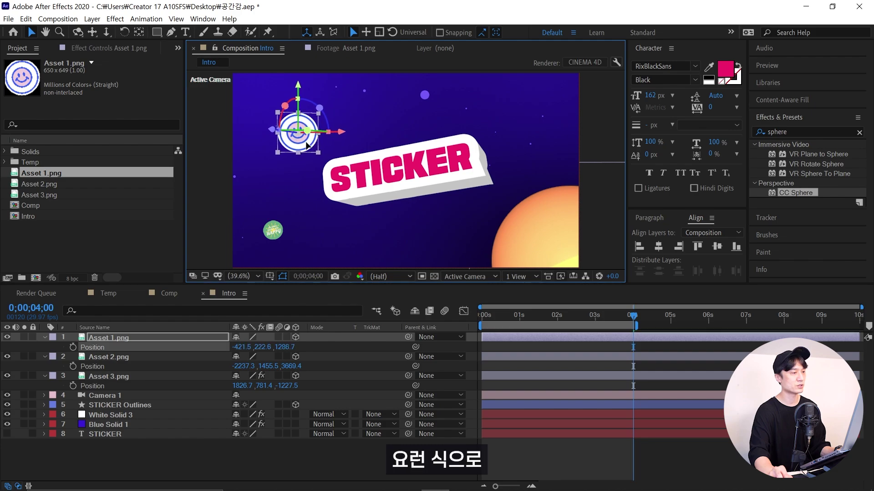
pyautogui.click(441, 468)
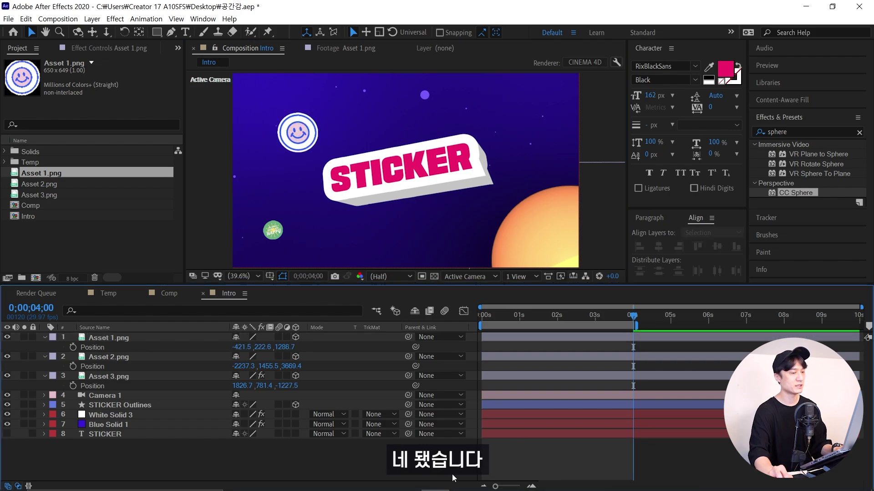
# Show the keyframed properties and set the current time to 0;00;00;14.
pyautogui.press('u')
pyautogui.press('u')
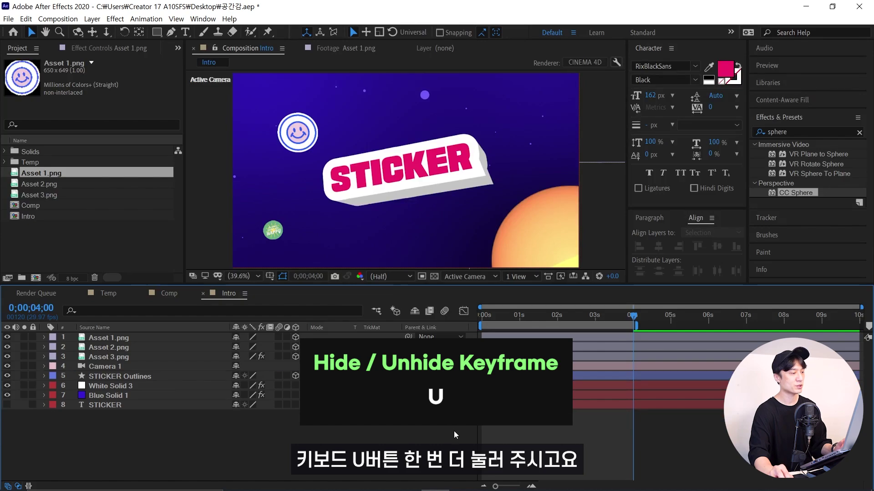
pyautogui.moveTo(633, 315); pyautogui.dragTo(576, 328)
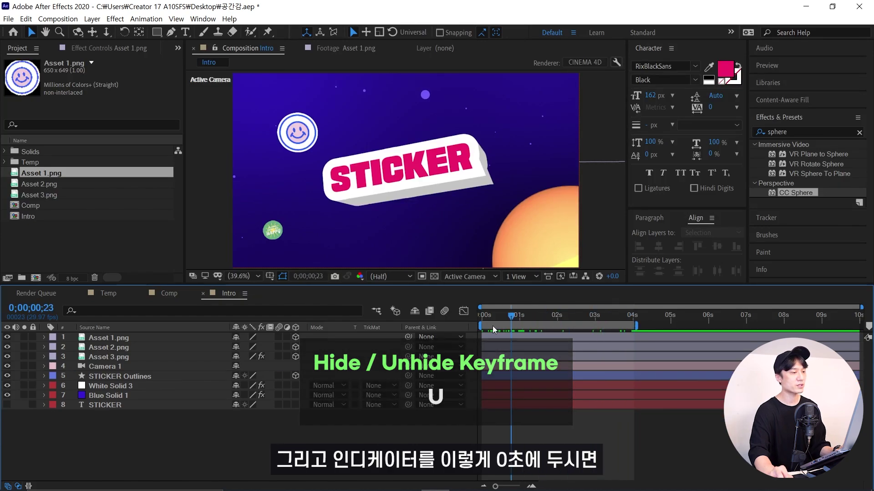
pyautogui.press('Home')
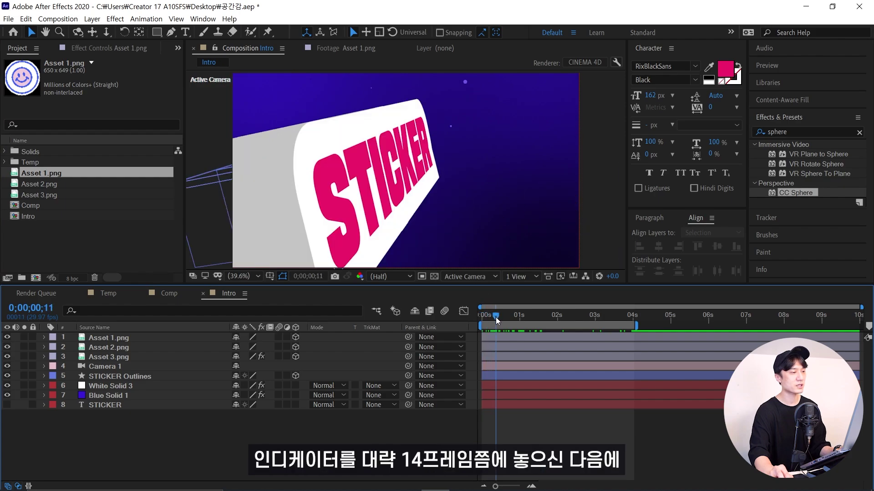
pyautogui.moveTo(492, 318); pyautogui.dragTo(501, 318)
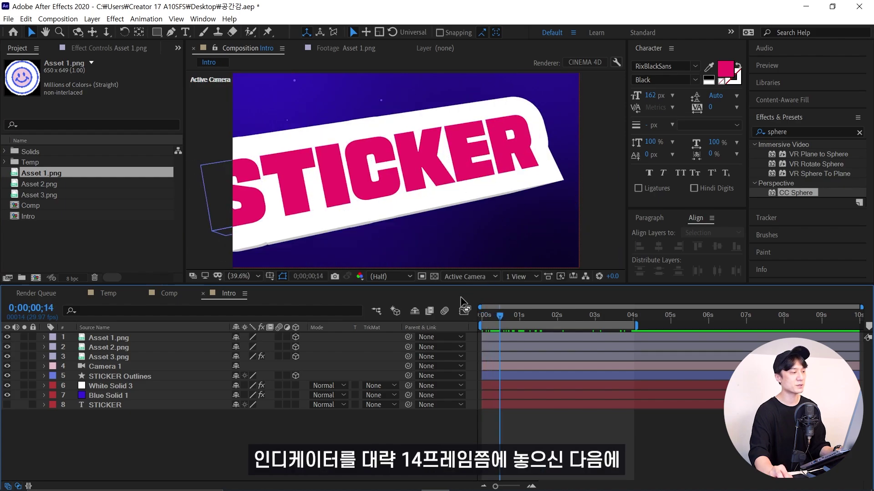
# Move the in points of Asset 1, 2 and 3 to frame 14, then preview.
pyautogui.click(124, 339)
pyautogui.keyDown('ctrl'); pyautogui.click(121, 347); pyautogui.keyUp('ctrl')
pyautogui.keyDown('ctrl'); pyautogui.click(121, 357); pyautogui.keyUp('ctrl')
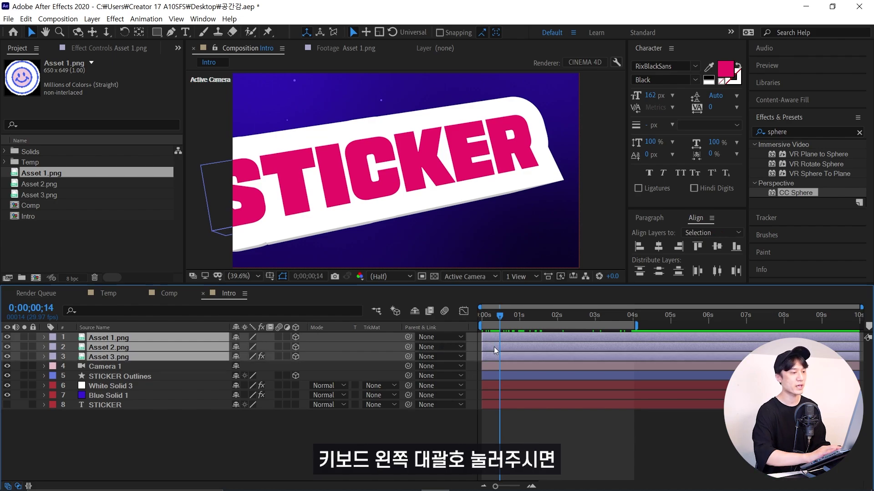
pyautogui.press('[')
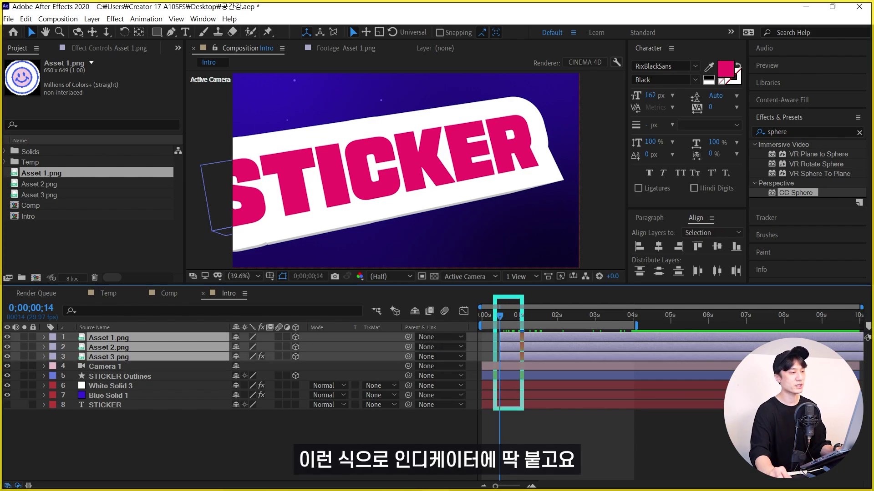
pyautogui.press('space')
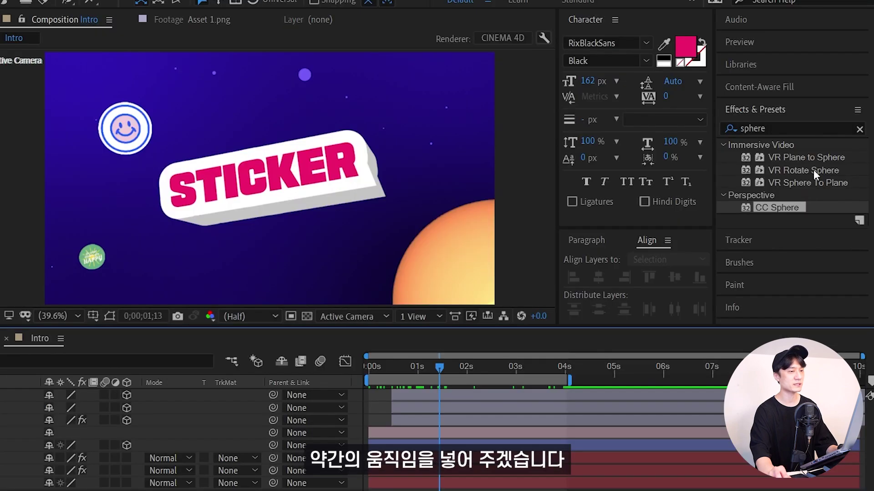
# Apply the Wiggle - position preset to Asset 1.png, Asset 2.png and Asset 3.png.
pyautogui.doubleClick(787, 129)
pyautogui.write('wigg')
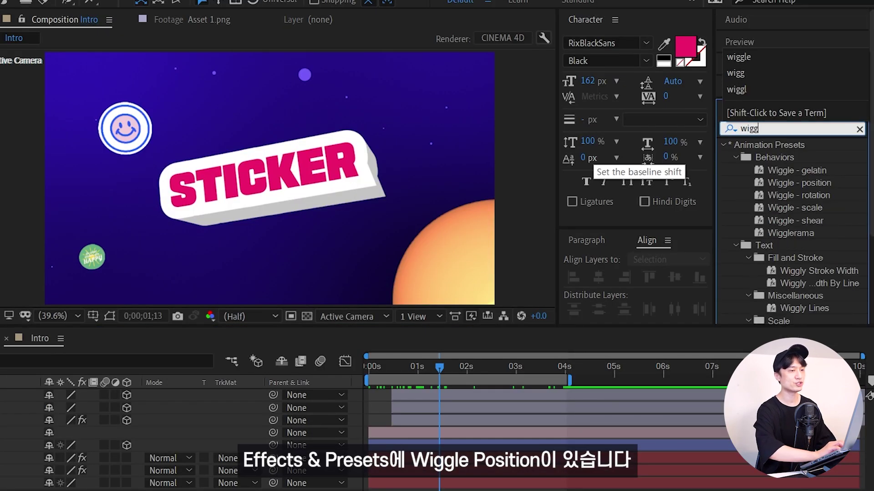
pyautogui.click(764, 57)
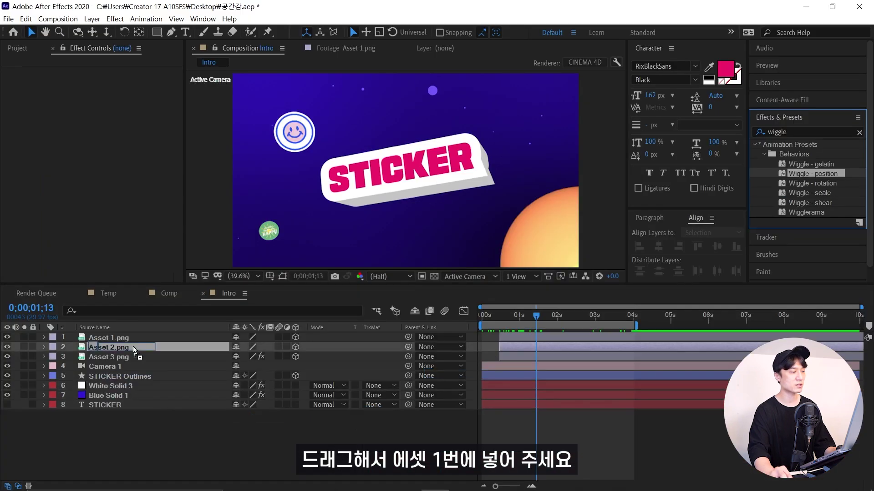
pyautogui.moveTo(809, 182); pyautogui.dragTo(129, 339)
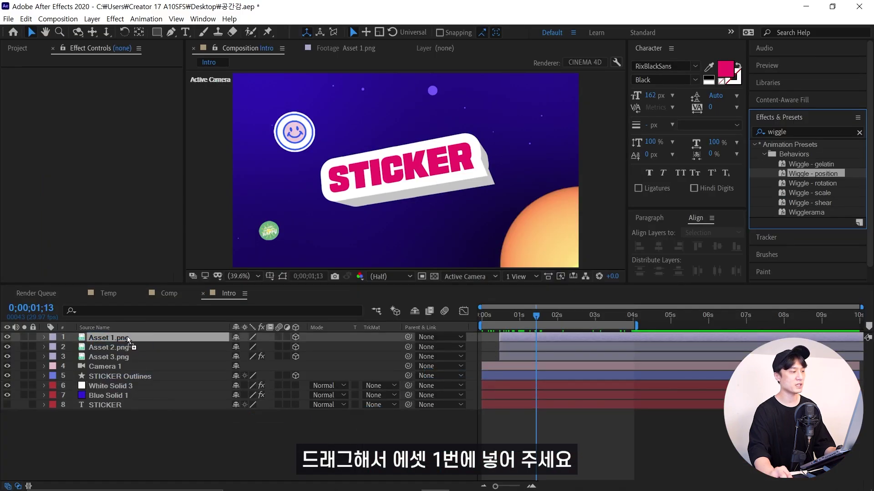
pyautogui.moveTo(809, 173); pyautogui.dragTo(109, 347)
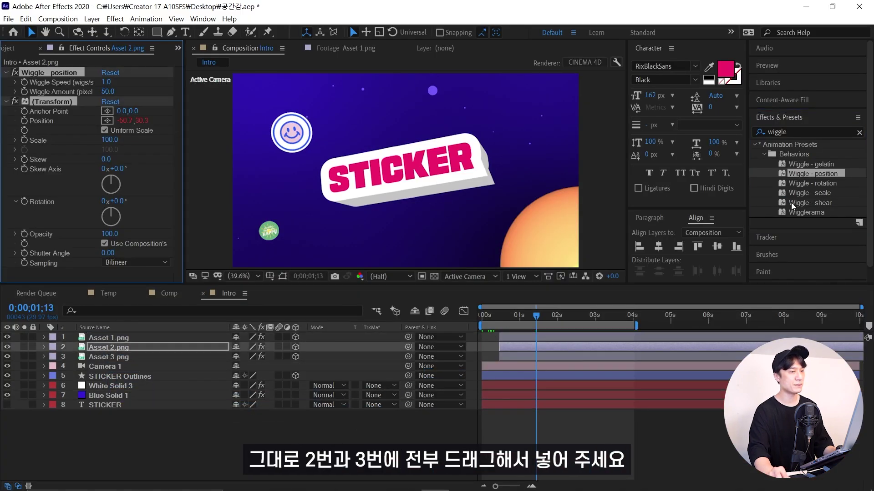
pyautogui.moveTo(796, 181); pyautogui.dragTo(159, 354)
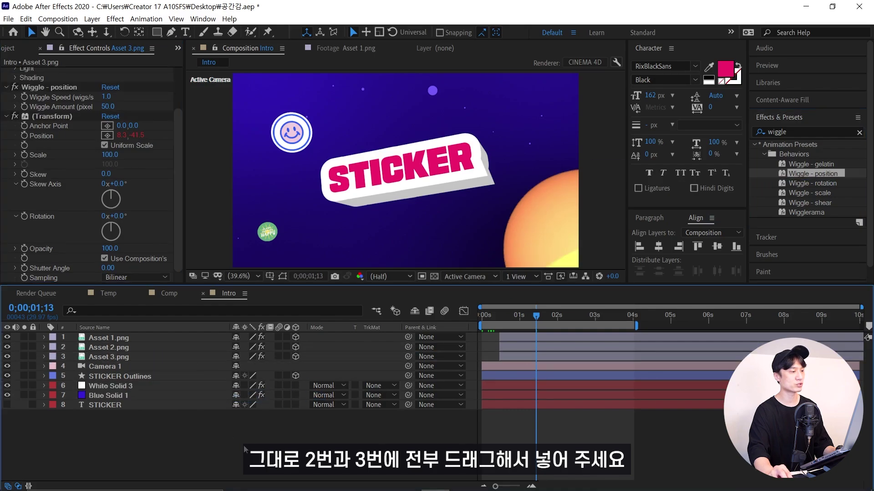
pyautogui.click(151, 378)
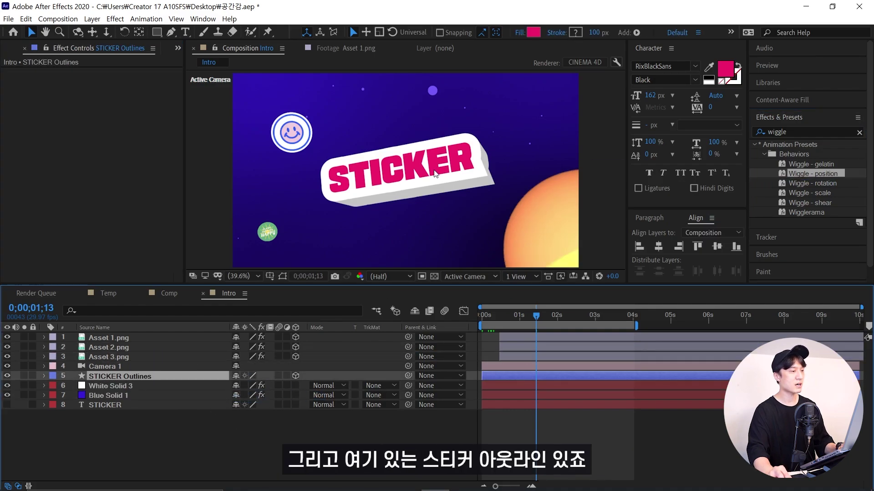
# Add a wiggle(2,3) expression to STICKER Outlines' Z Rotation and preview the swaying title.
pyautogui.press('r')
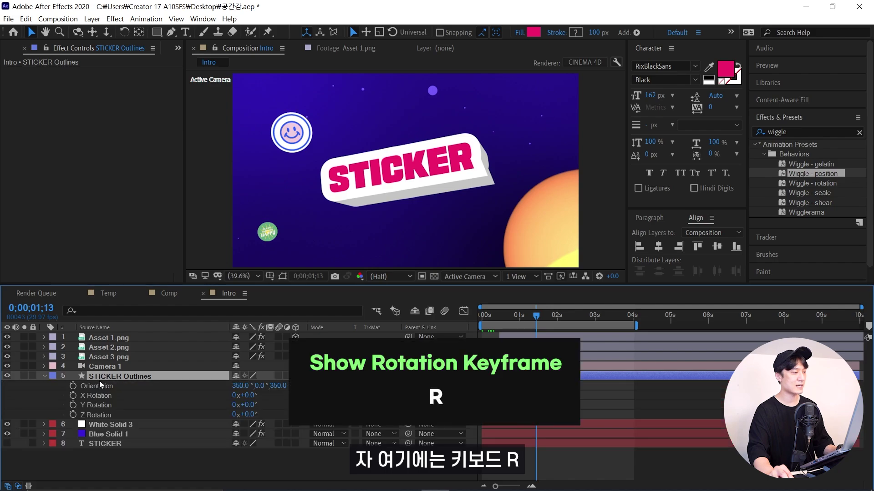
pyautogui.keyDown('alt'); pyautogui.click(73, 415); pyautogui.keyUp('alt')
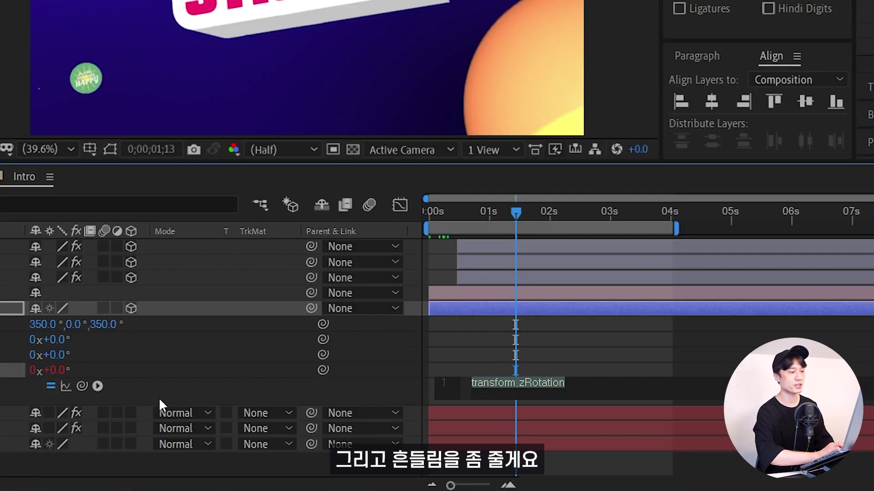
pyautogui.write('wiggle(')
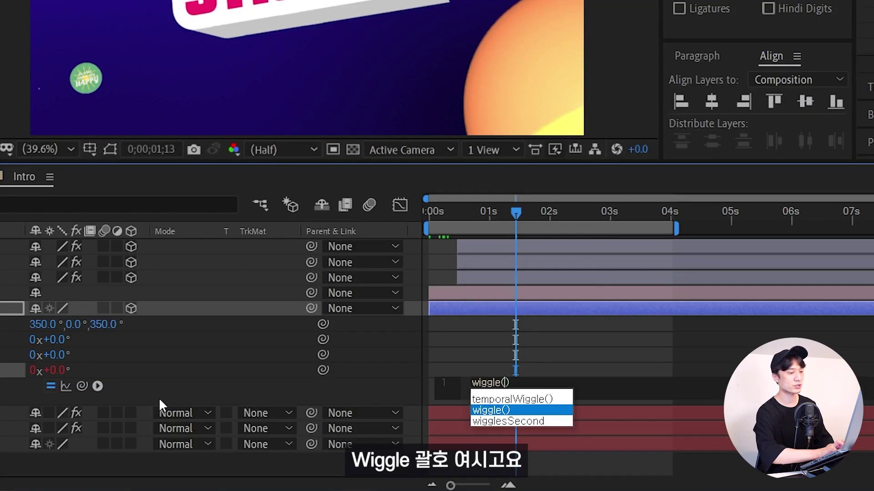
pyautogui.write('2,3')
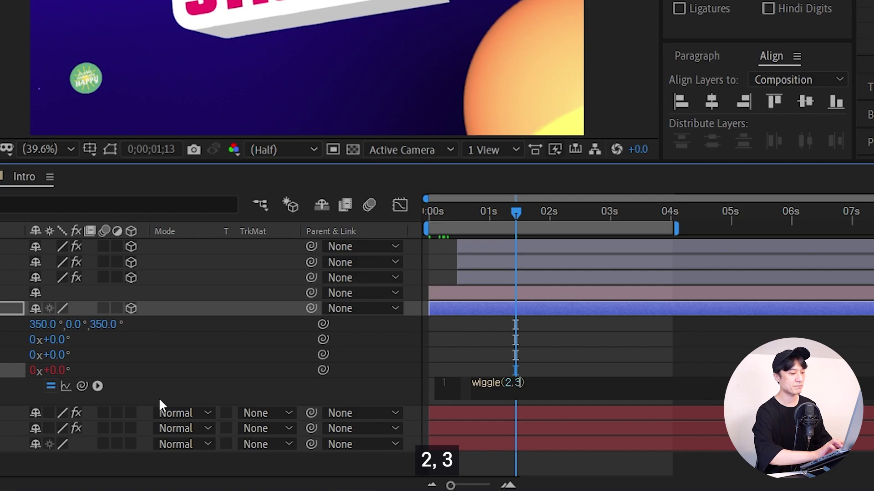
pyautogui.press('KP_Enter')
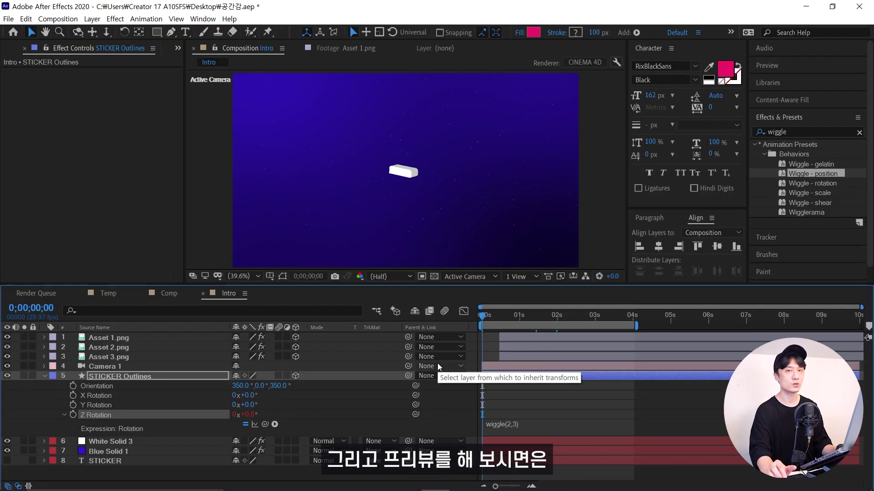
pyautogui.press('space')
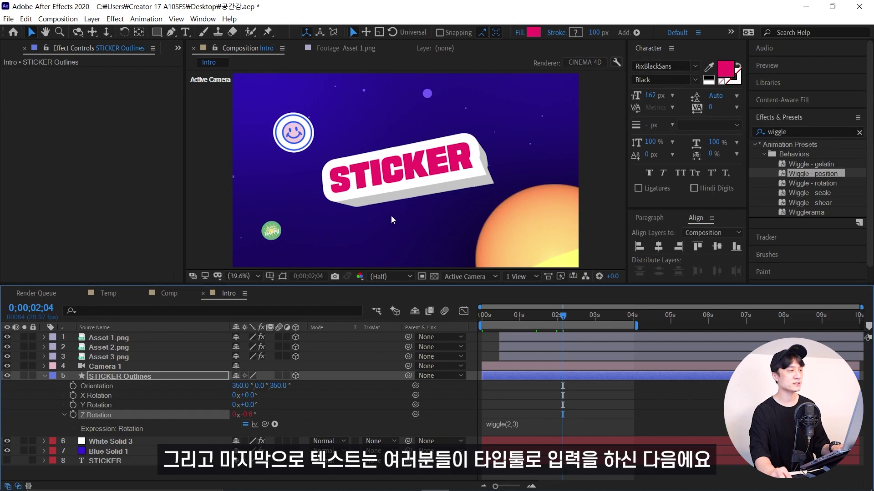
# Create a YOUTUBE text layer under STICKER with the Sequential Jump preset applied.
pyautogui.click(185, 33)
pyautogui.click(357, 226)
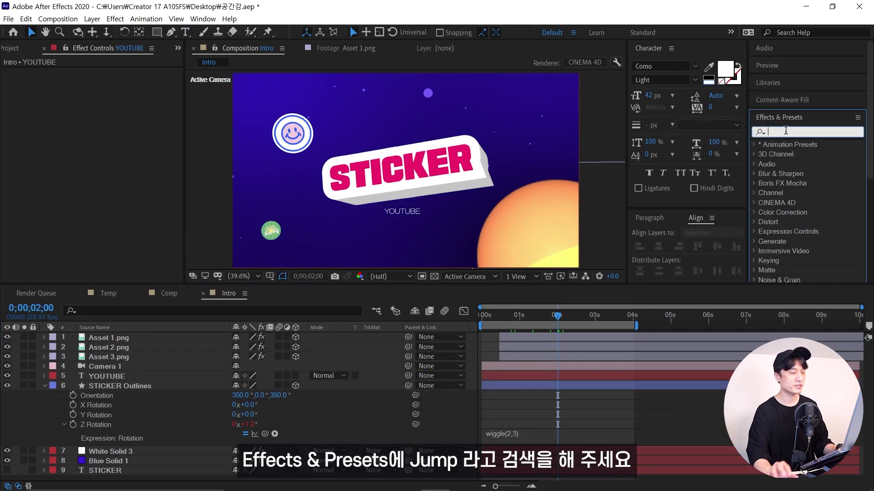
pyautogui.write('jump')
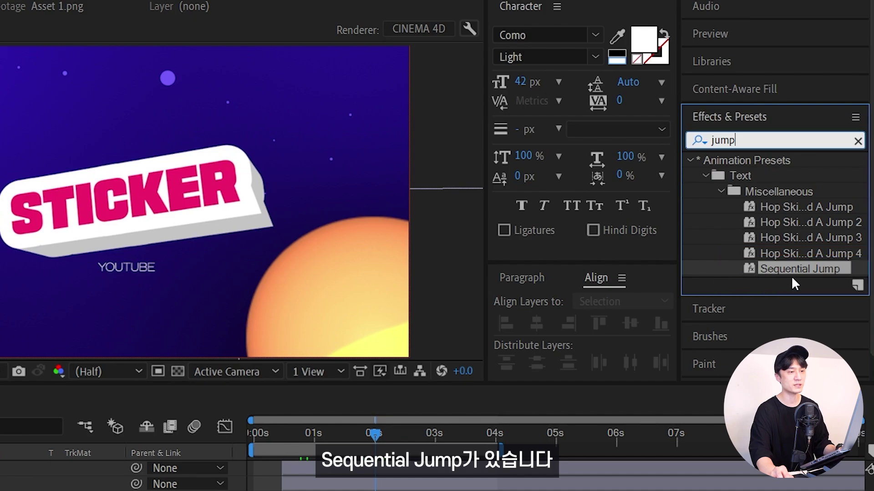
pyautogui.moveTo(796, 269); pyautogui.dragTo(126, 377)
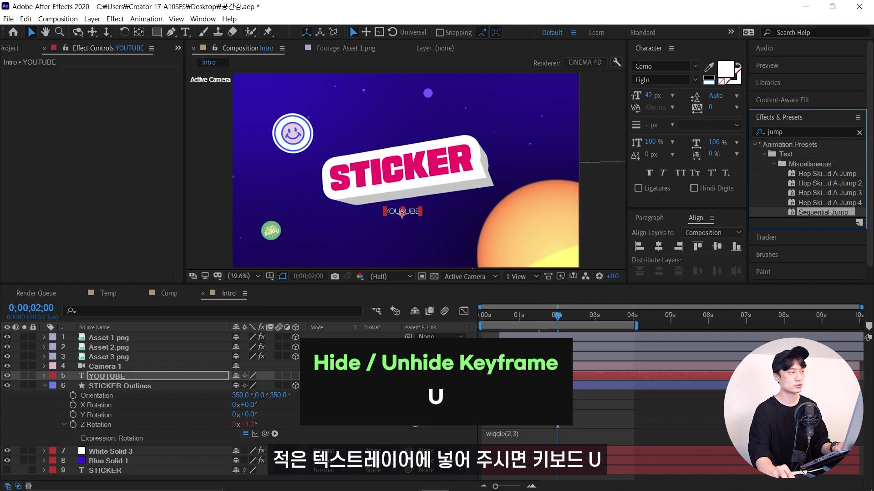
pyautogui.press('u')
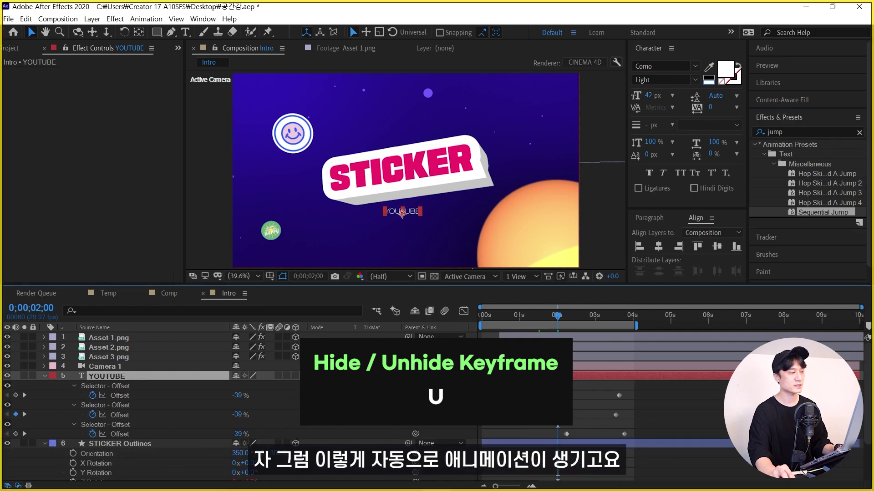
pyautogui.moveTo(558, 315); pyautogui.dragTo(605, 318)
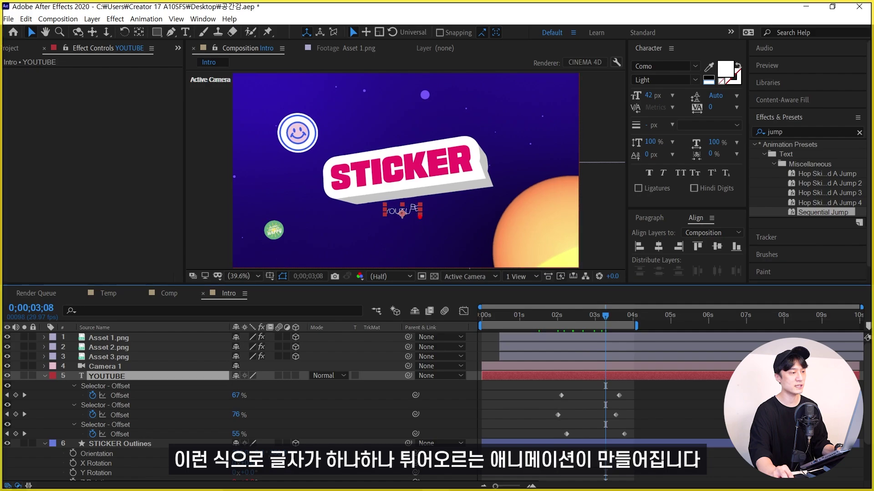